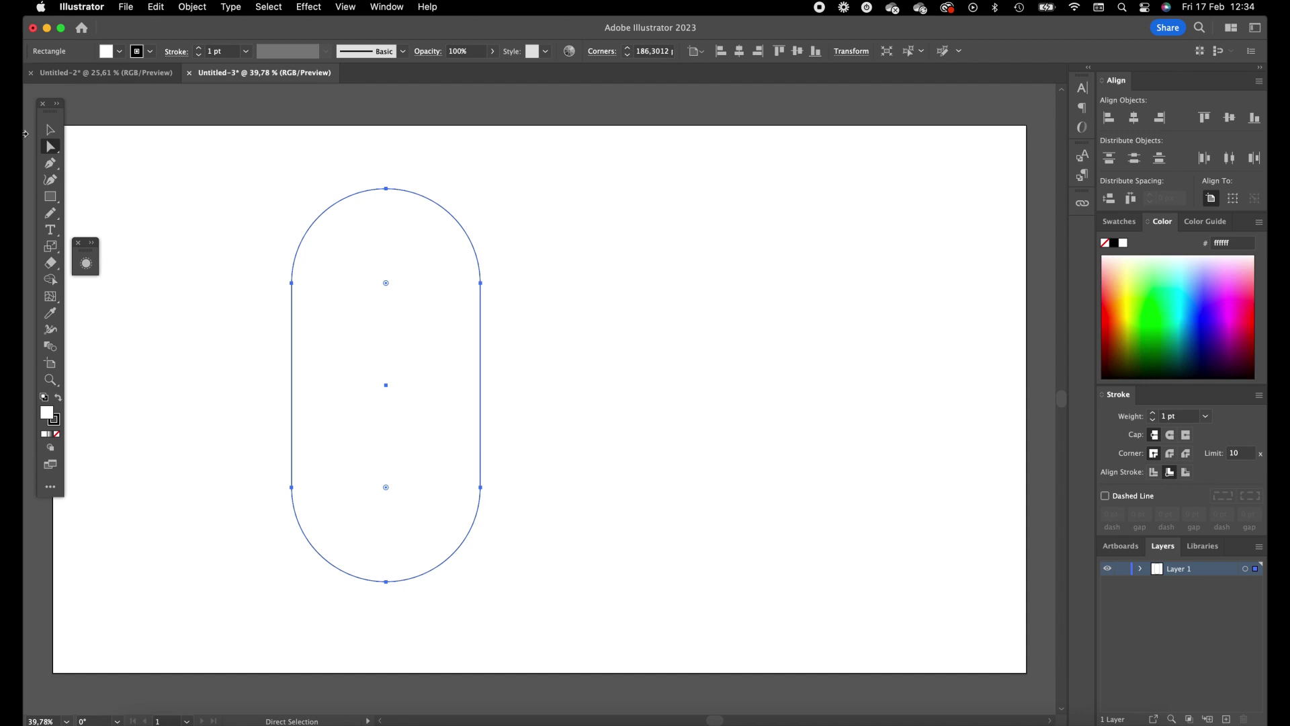
- Delete the straight right side of the rounded shape and paste a copy of its top arc
left_click_drag(553, 315, 444, 412)
key("BackSpace")
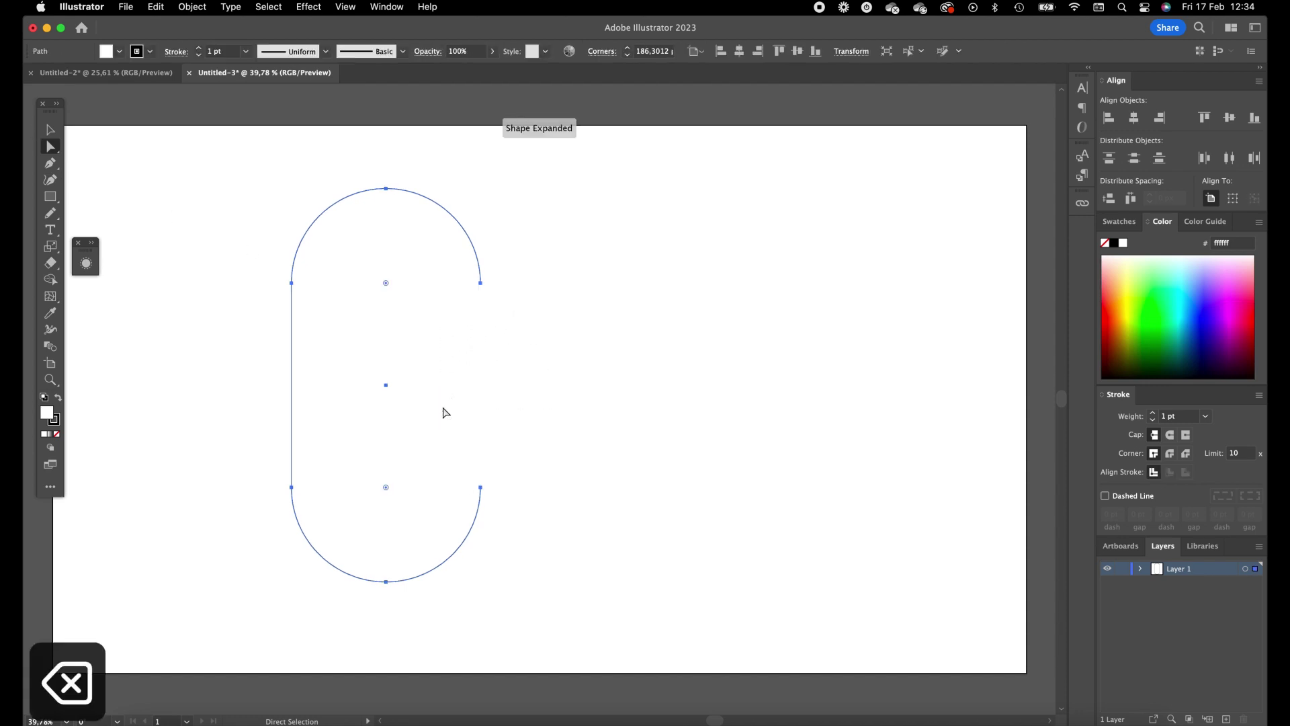
left_click_drag(301, 131, 422, 202)
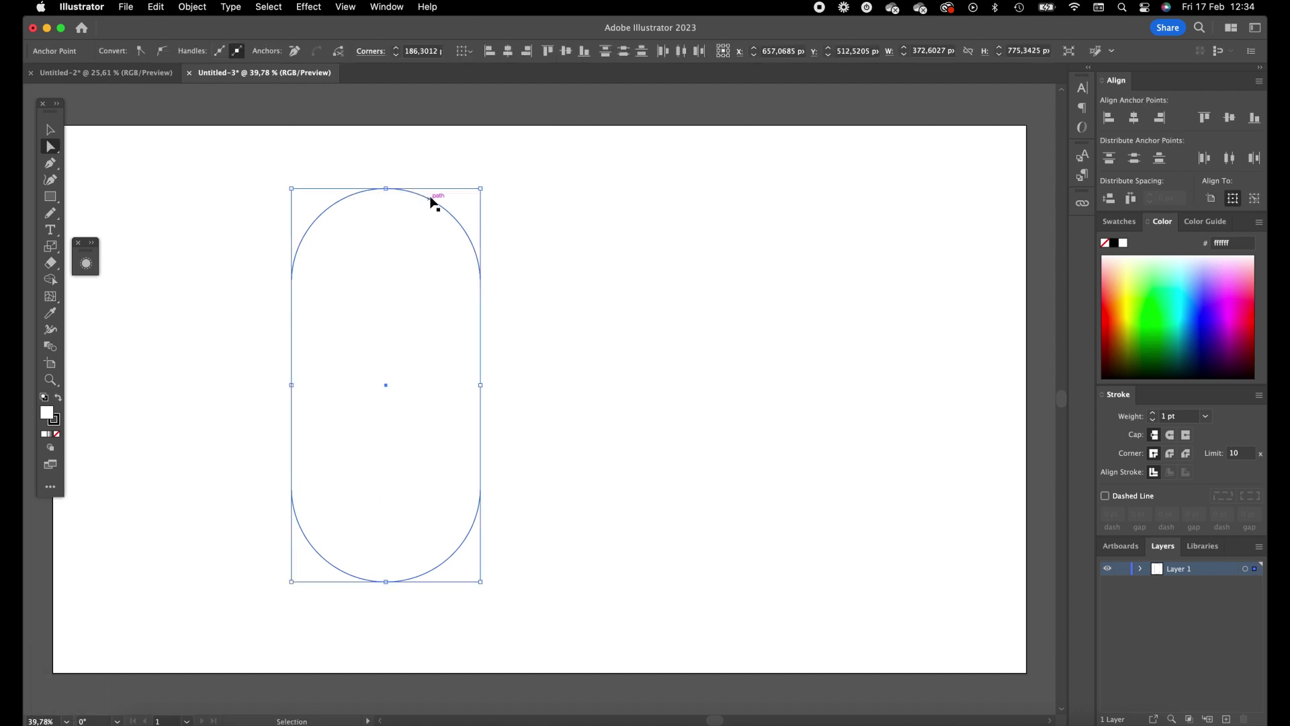
key("super+c")
key("super+v")
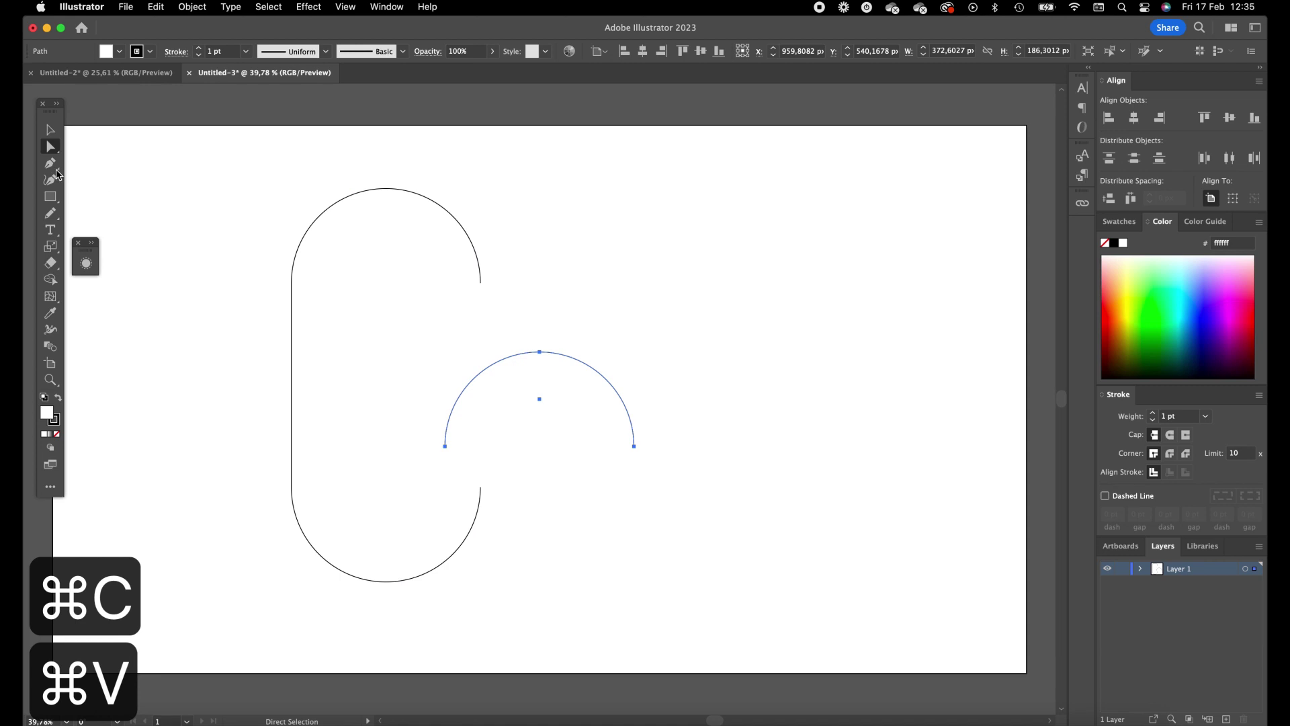
- Remove the fill from all paths and move the pasted arc onto the bottom arc's ends to complete a circle
left_click(50, 129)
left_click_drag(198, 214, 682, 553)
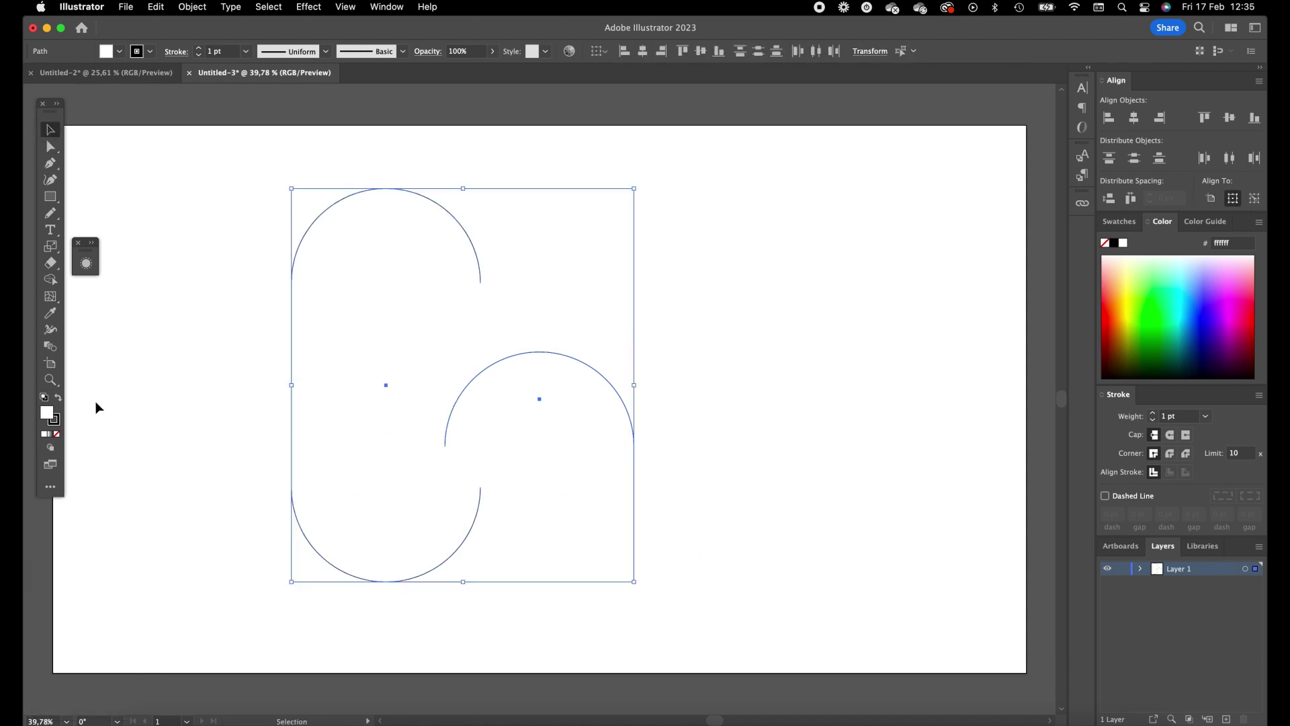
left_click(57, 437)
left_click_drag(437, 325, 460, 430)
- Join the open endpoints of the two arcs at the right side of the lower circle
left_click(50, 147)
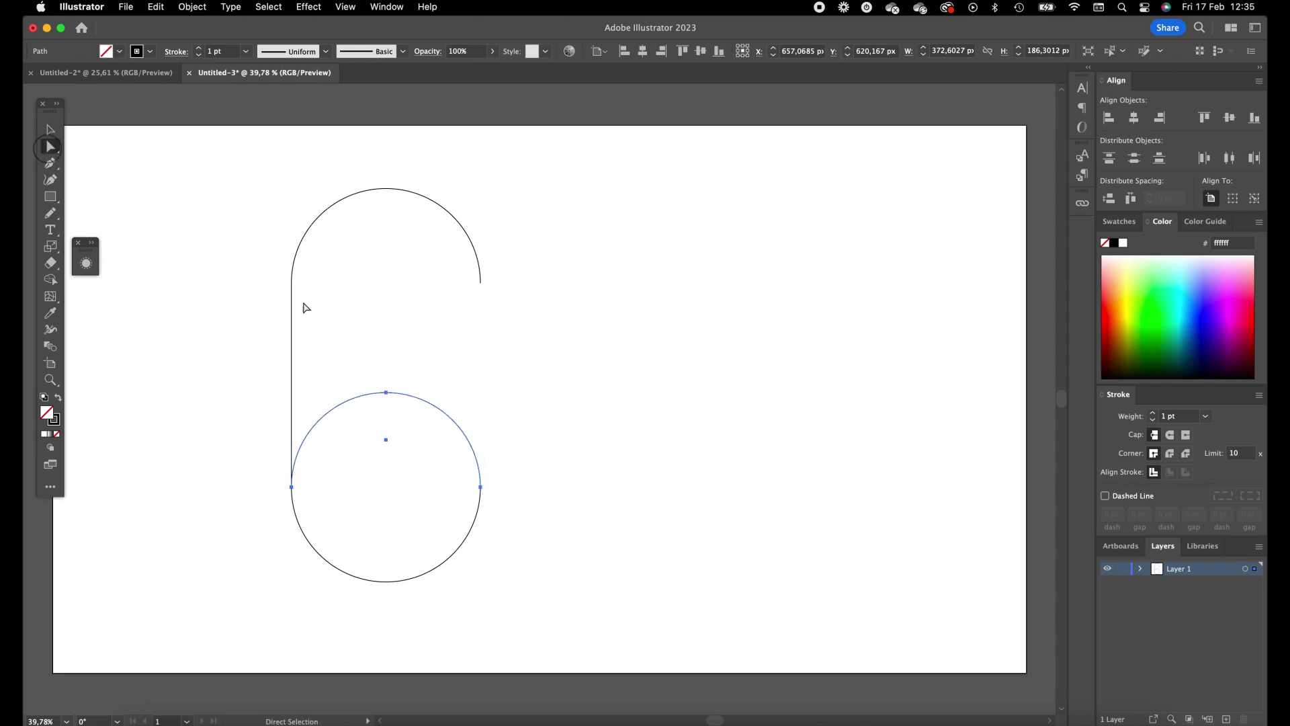
left_click_drag(510, 473, 469, 504)
key("super+a")
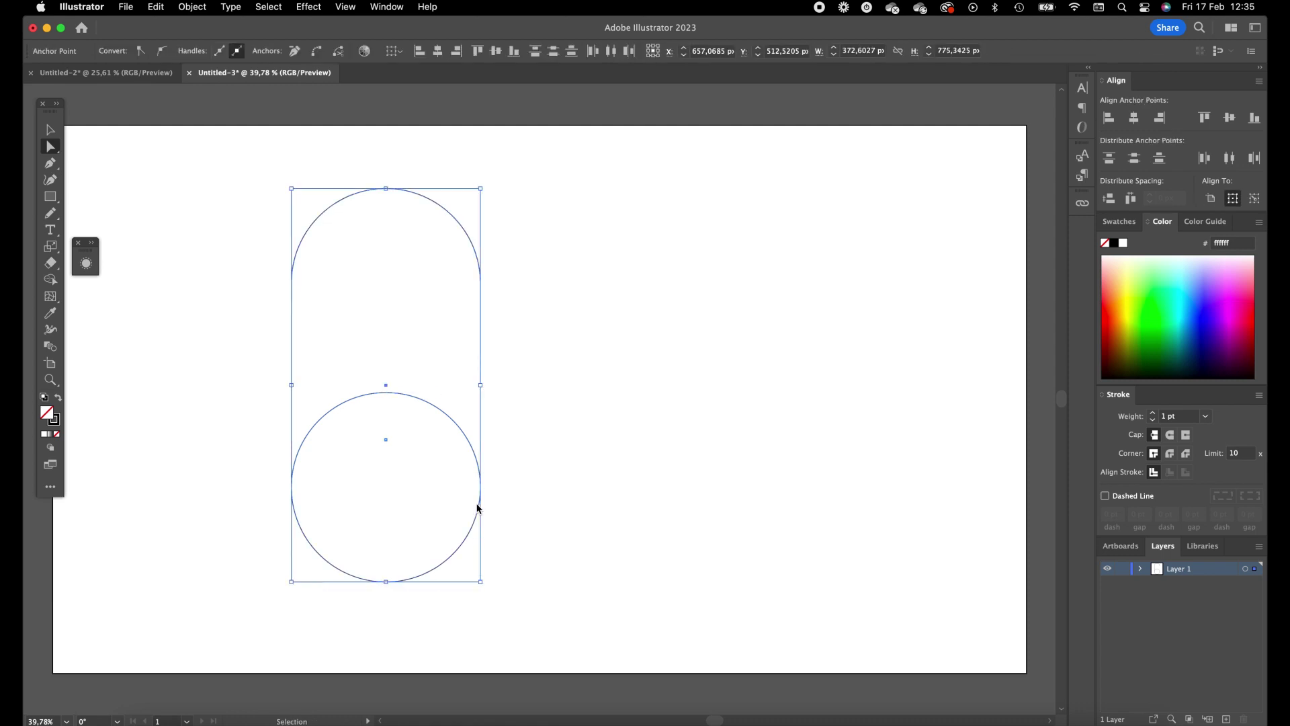
key("super+j")
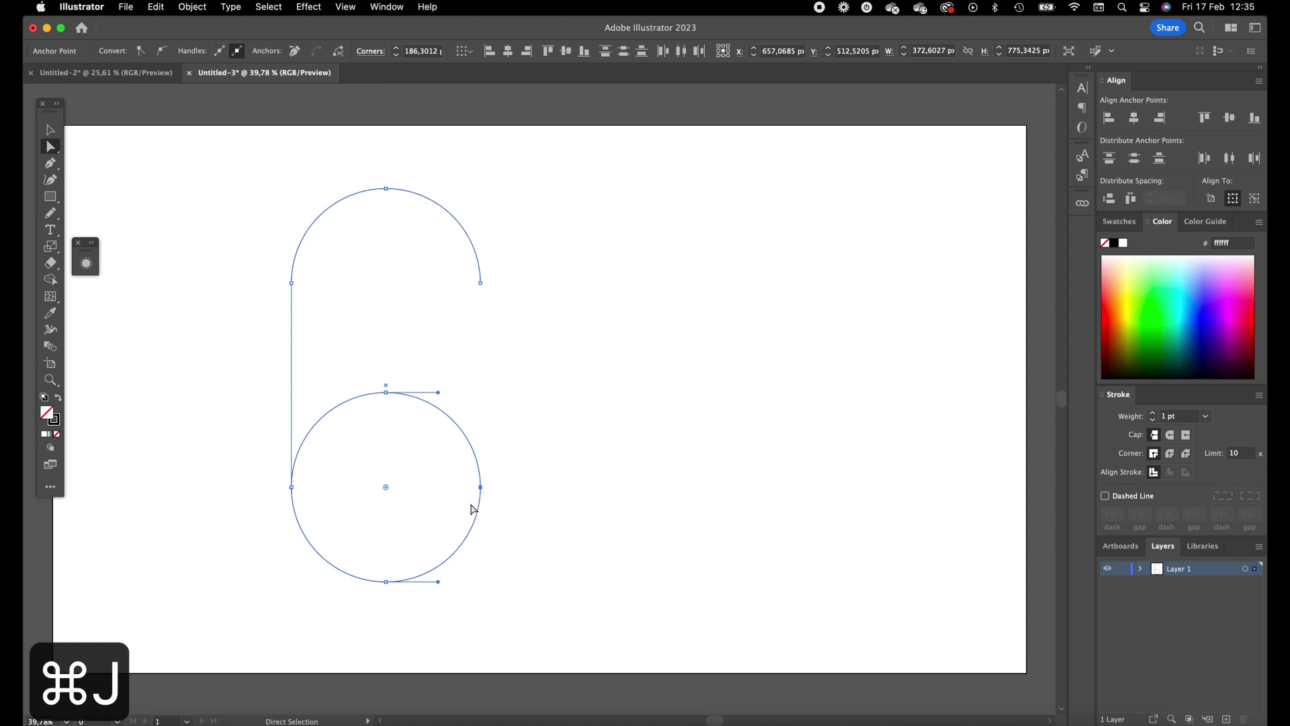
- Move the whole 6-shaped path slightly down on the artboard and deselect it
left_click(51, 130)
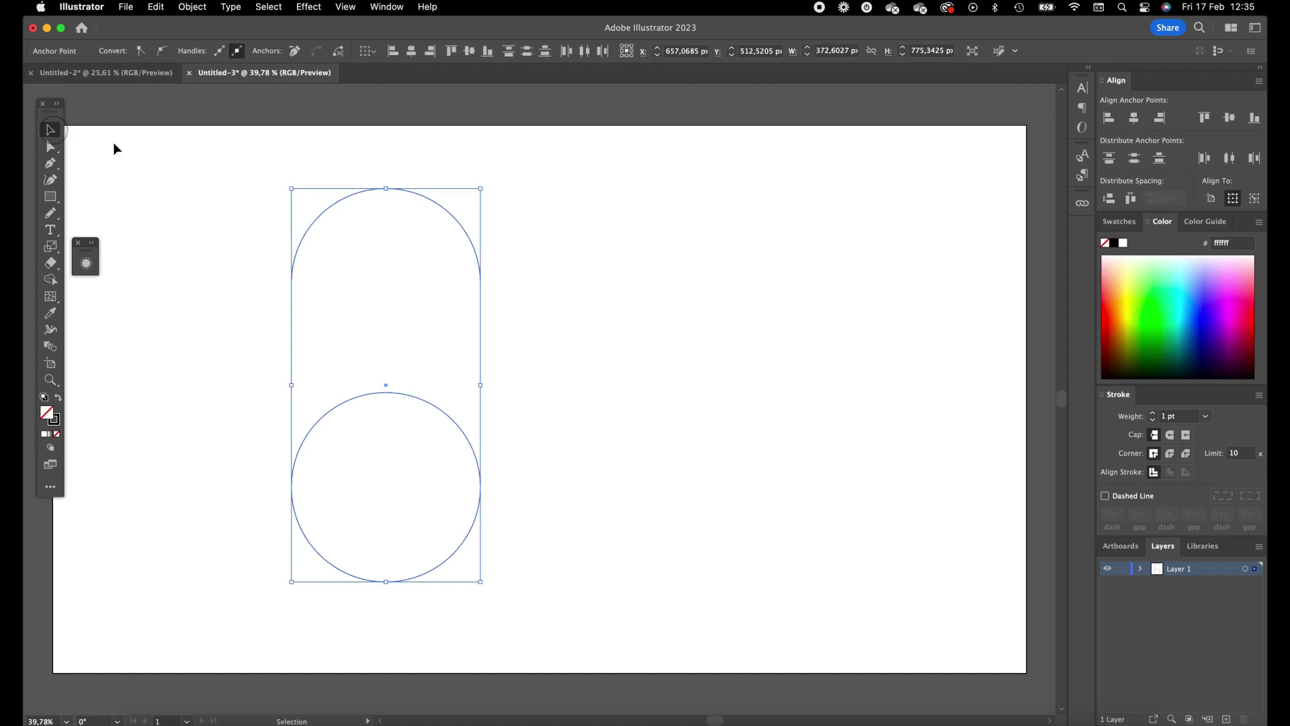
left_click_drag(331, 202, 331, 215)
left_click(182, 199)
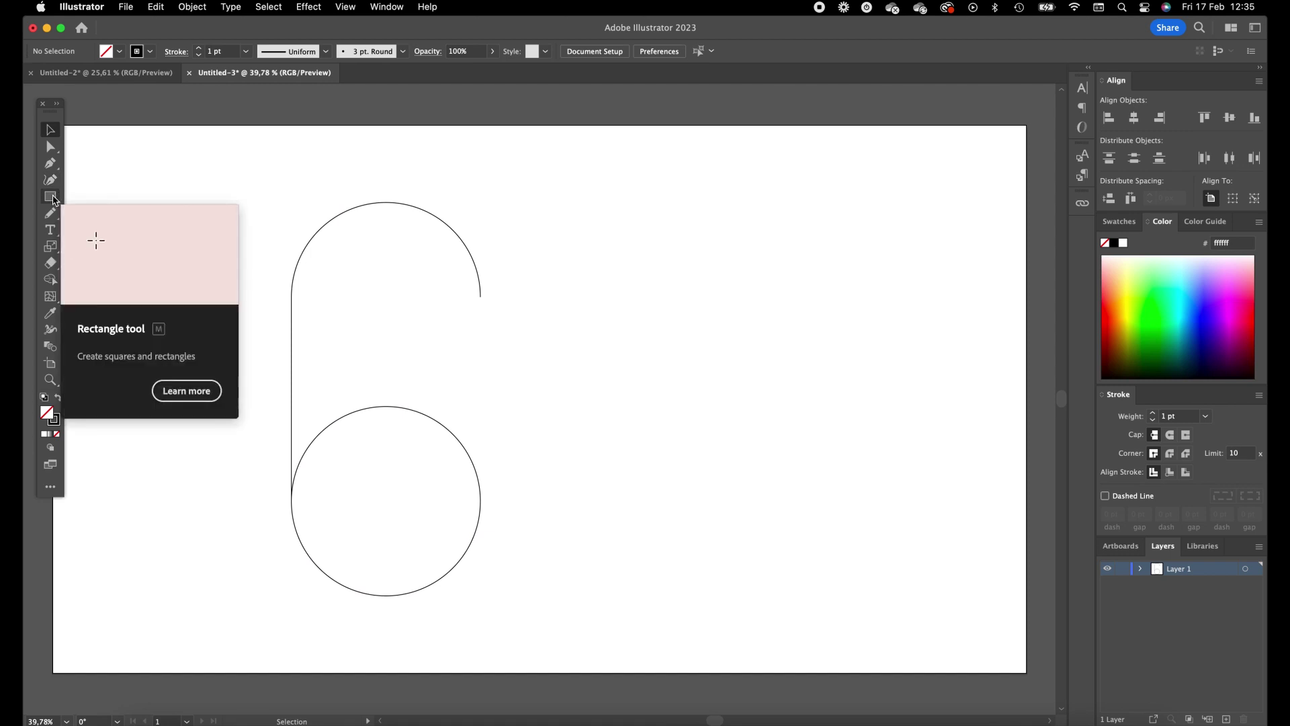
- Draw a square about 145 px wide to the right of the 6-shaped path's upper arc
left_click(53, 196)
left_click_drag(550, 209, 625, 265)
key("v")
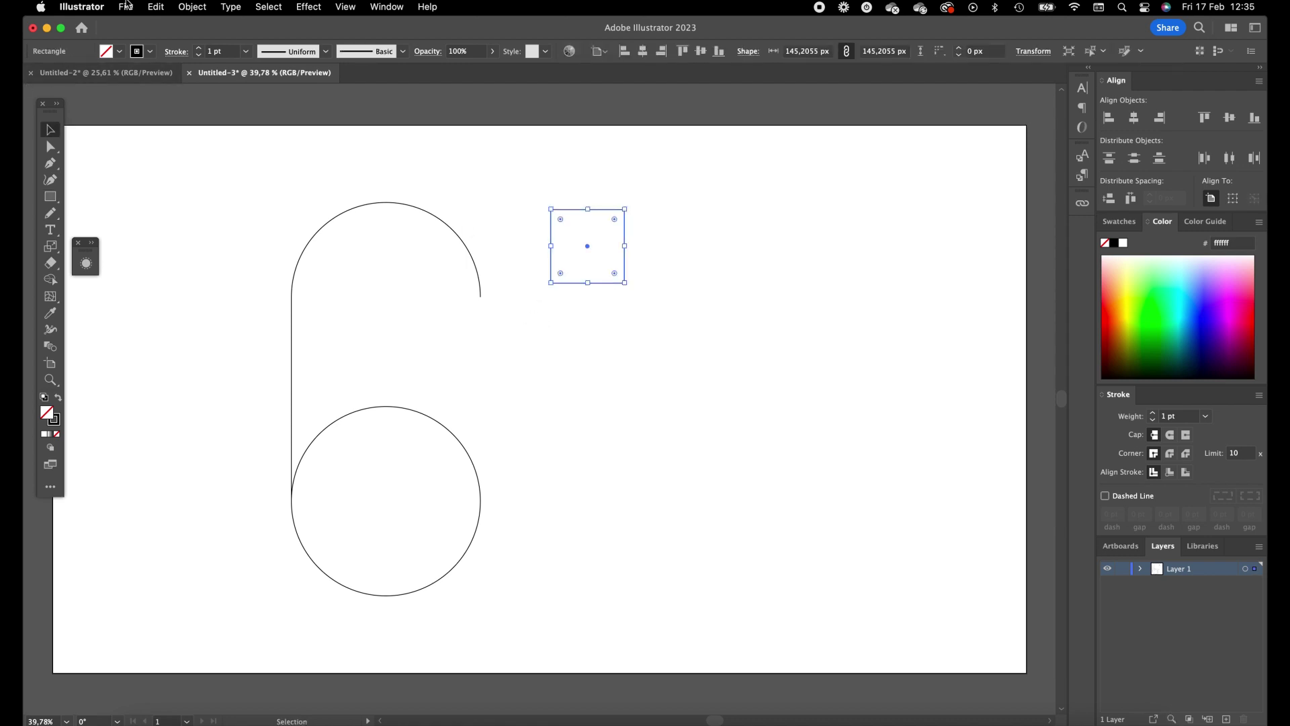
- Split the square into a grid of 5 rows and 5 columns with no gutter
left_click(193, 6)
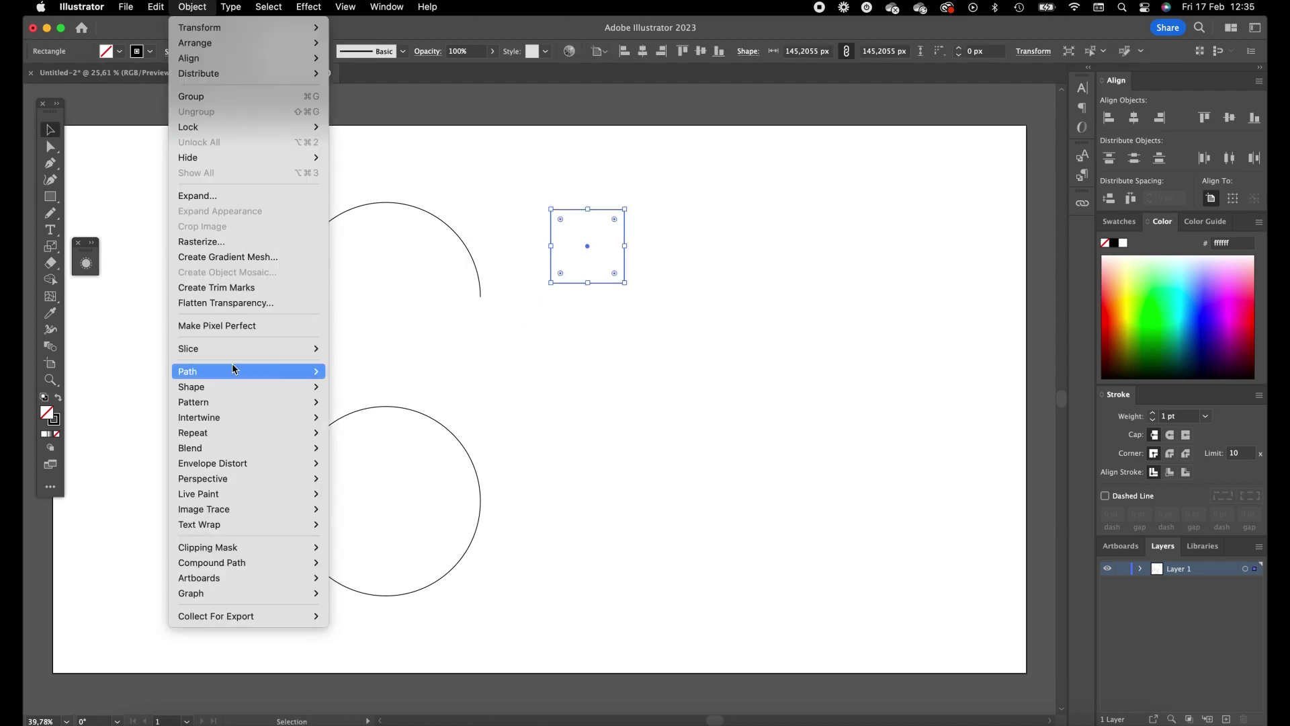
mouse_move(233, 370)
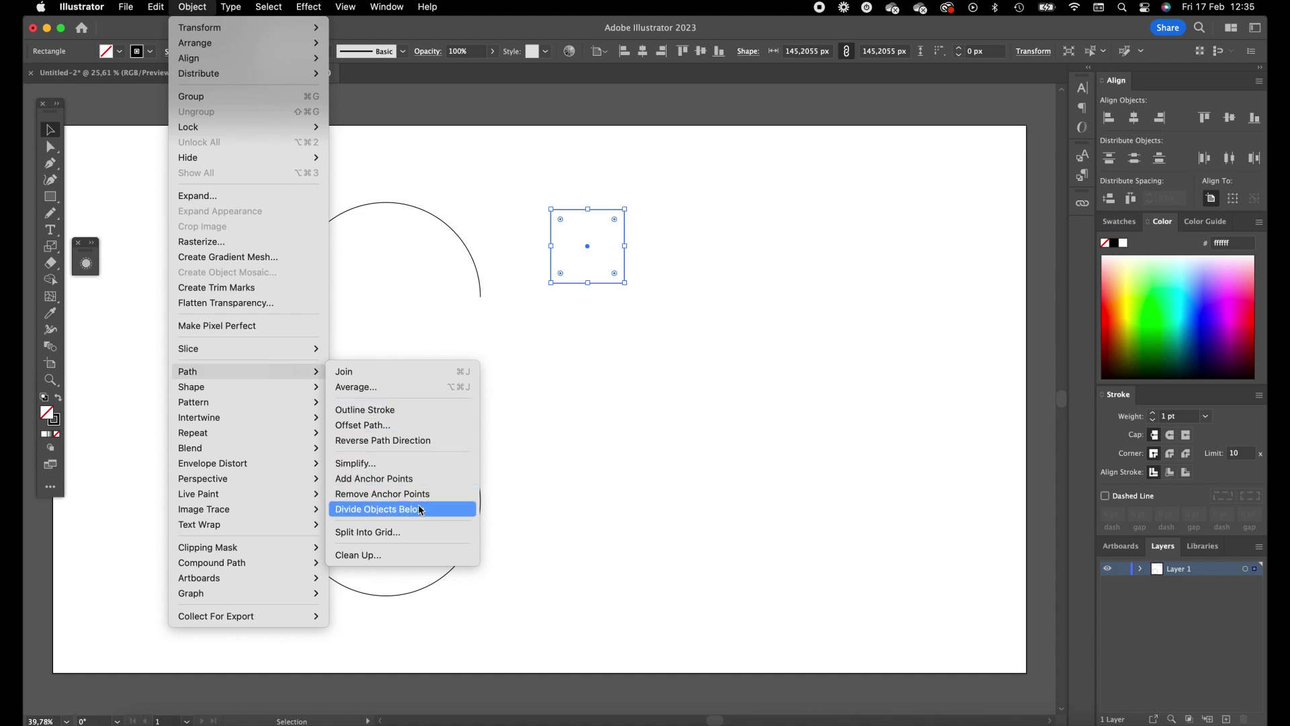
left_click(422, 527)
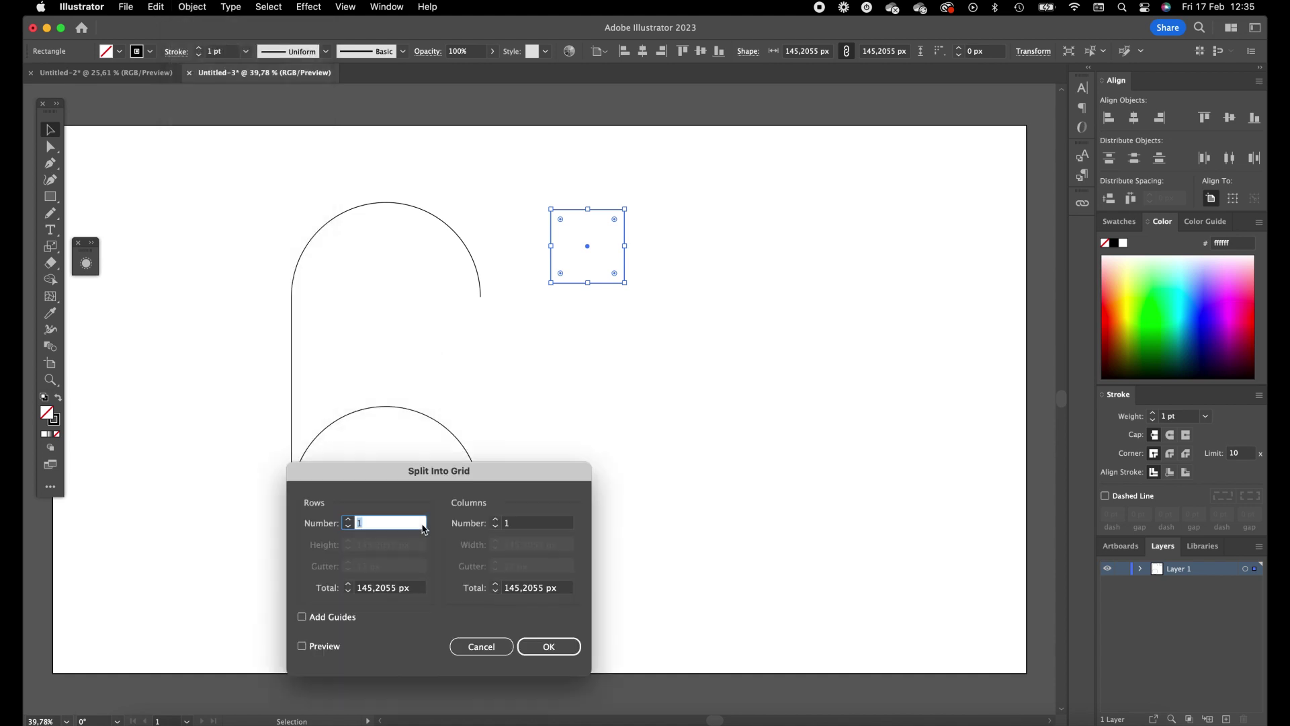
left_click(348, 520)
left_click(349, 521)
left_click(495, 520)
left_click(495, 519)
left_click(495, 519)
left_click(495, 519)
left_click(326, 648)
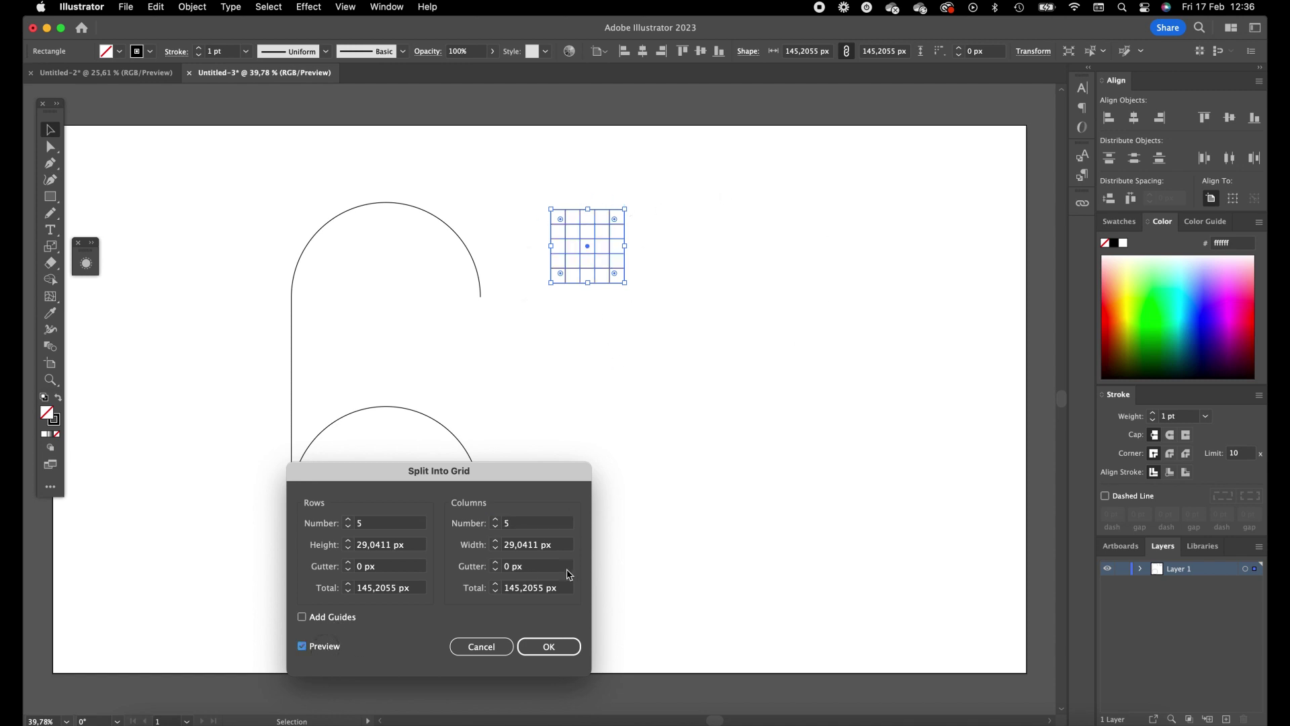
left_click(548, 647)
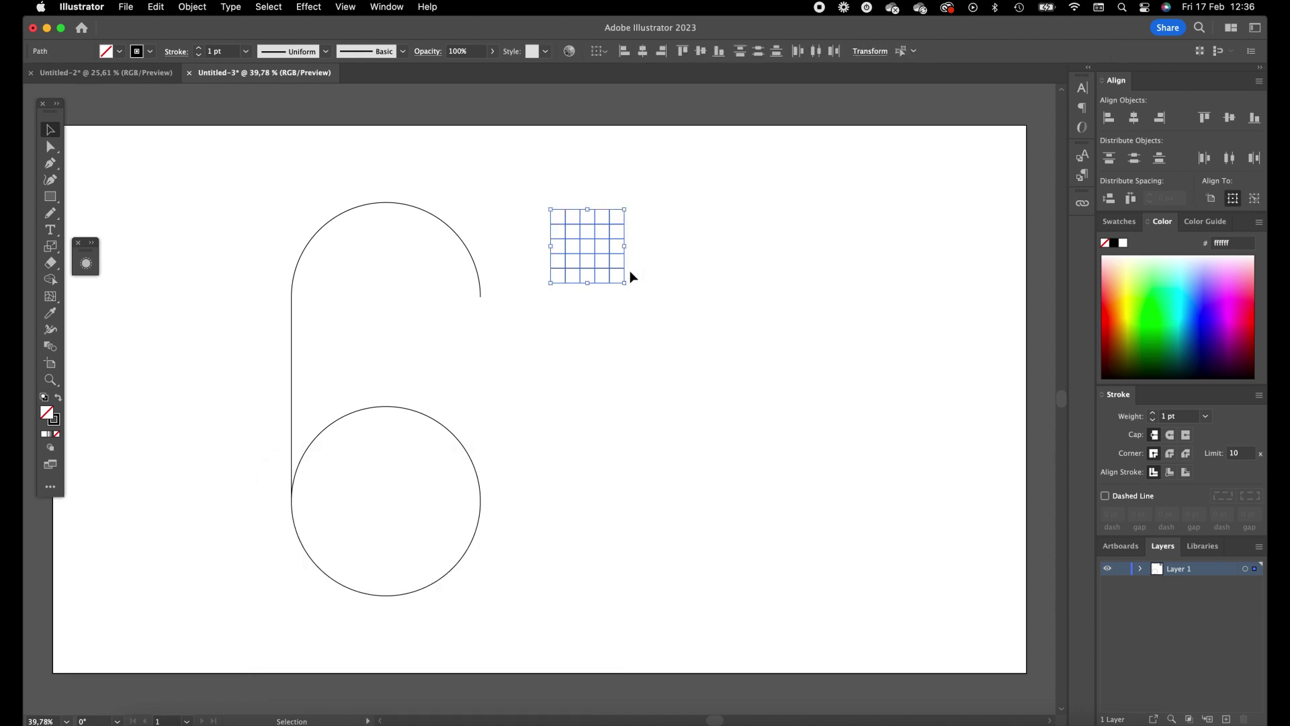
- Merge the grid's inner cells into one shape with the Shape Builder, leaving alternating border squares separate
key("shift+m")
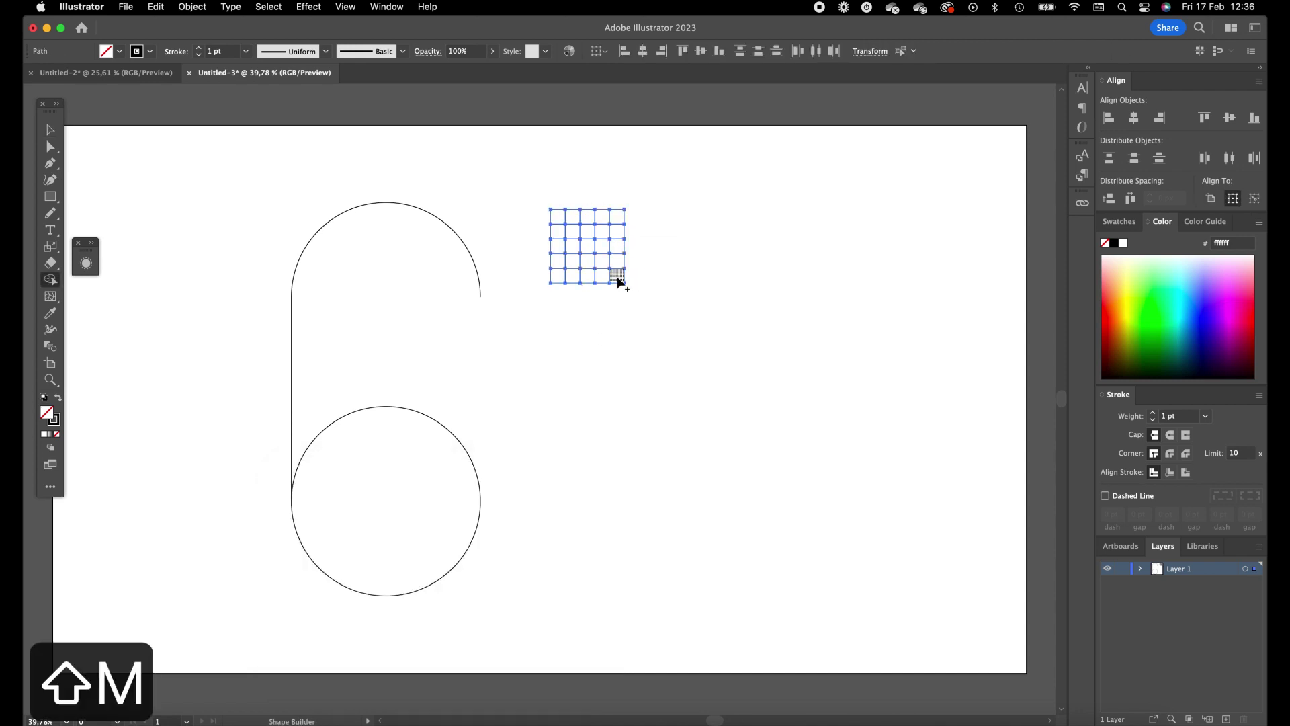
mouse_move(574, 276)
left_mouse_down()
mouse_move(573, 218)
mouse_move(601, 226)
mouse_move(600, 280)
mouse_move(557, 261)
mouse_move(619, 266)
mouse_move(601, 232)
mouse_move(549, 231)
left_mouse_up()
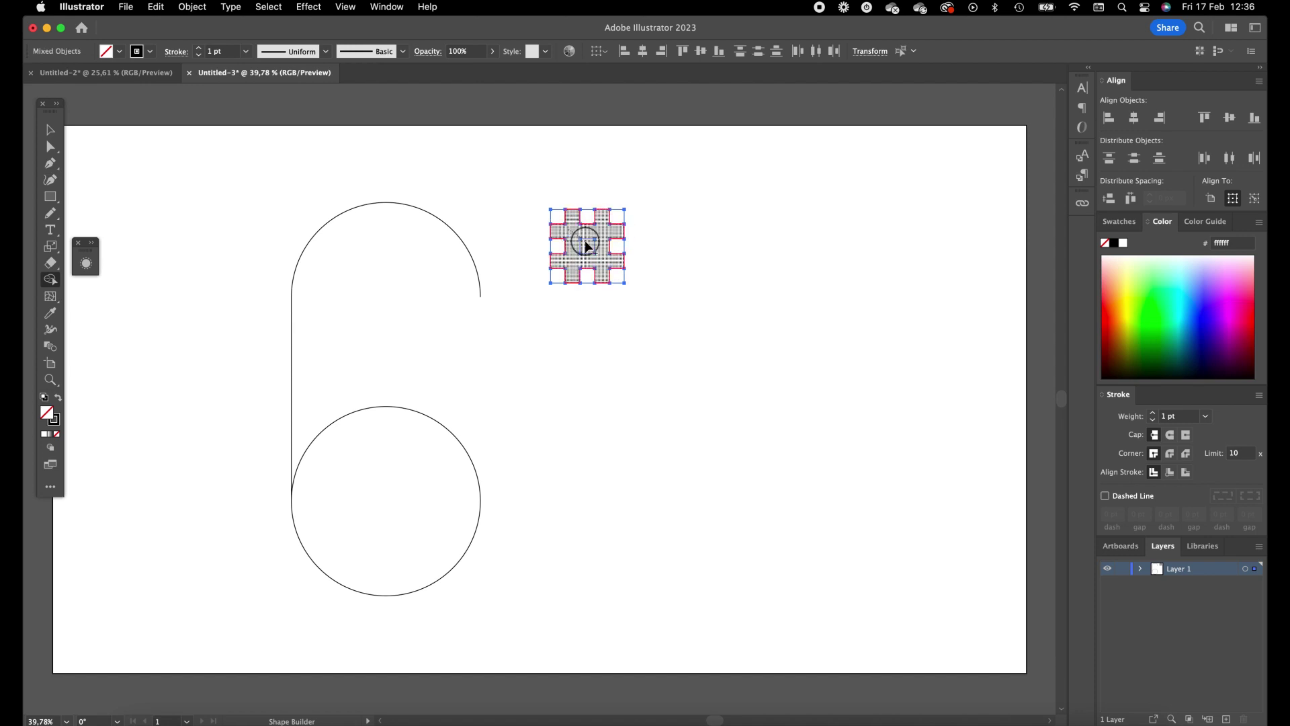
left_click(586, 249, "alt")
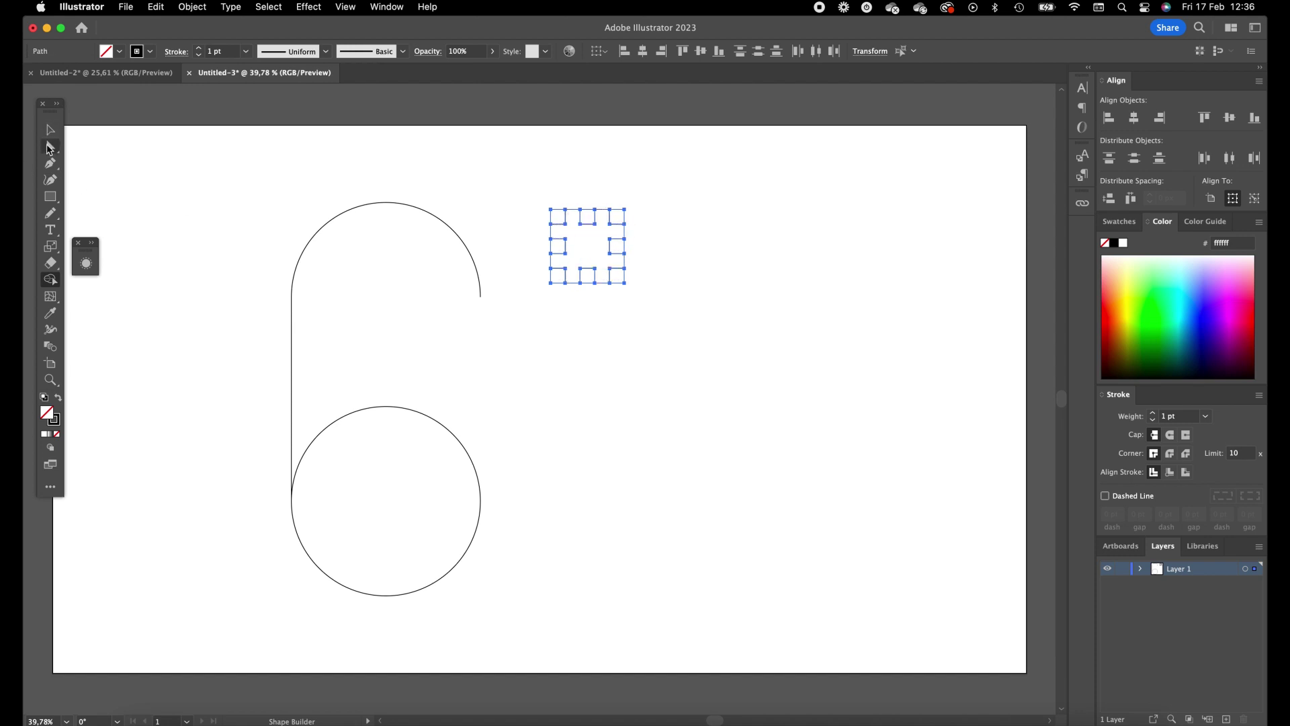
- Swap the merged shape's fill and stroke to give it a solid black fill with no outline
left_click(55, 133)
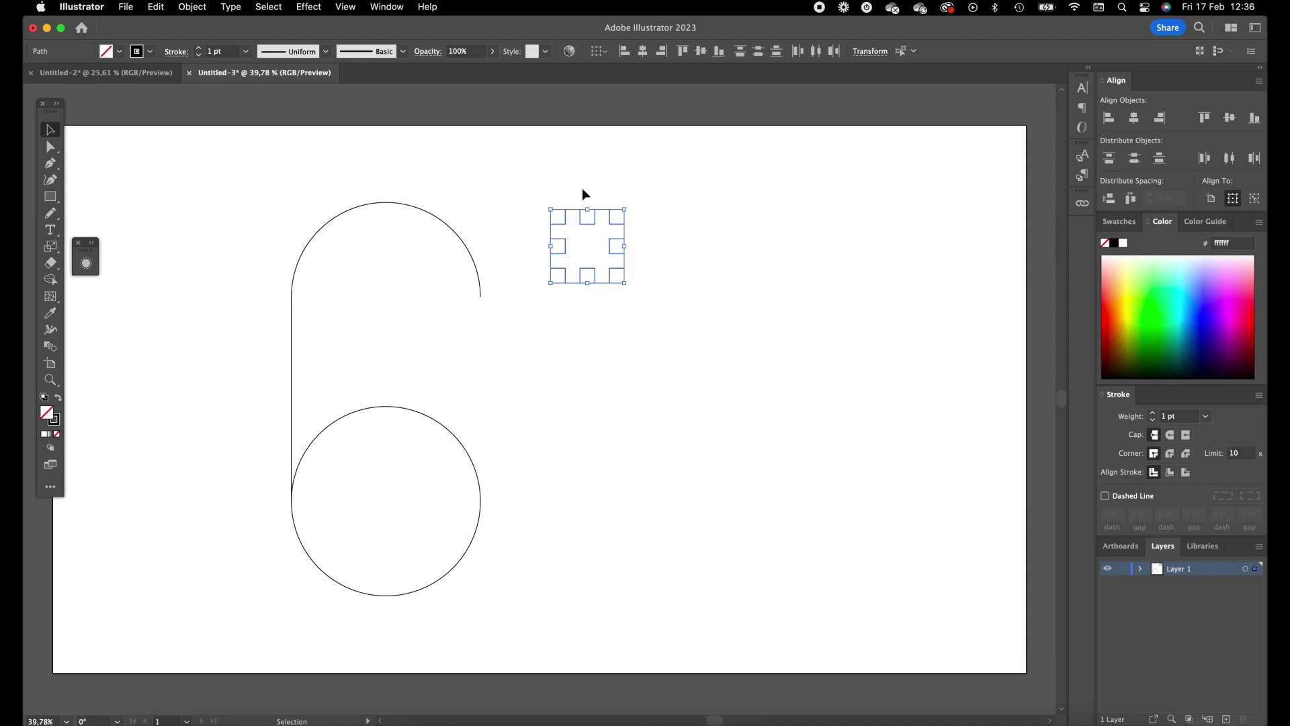
left_click(581, 191)
left_click(553, 234)
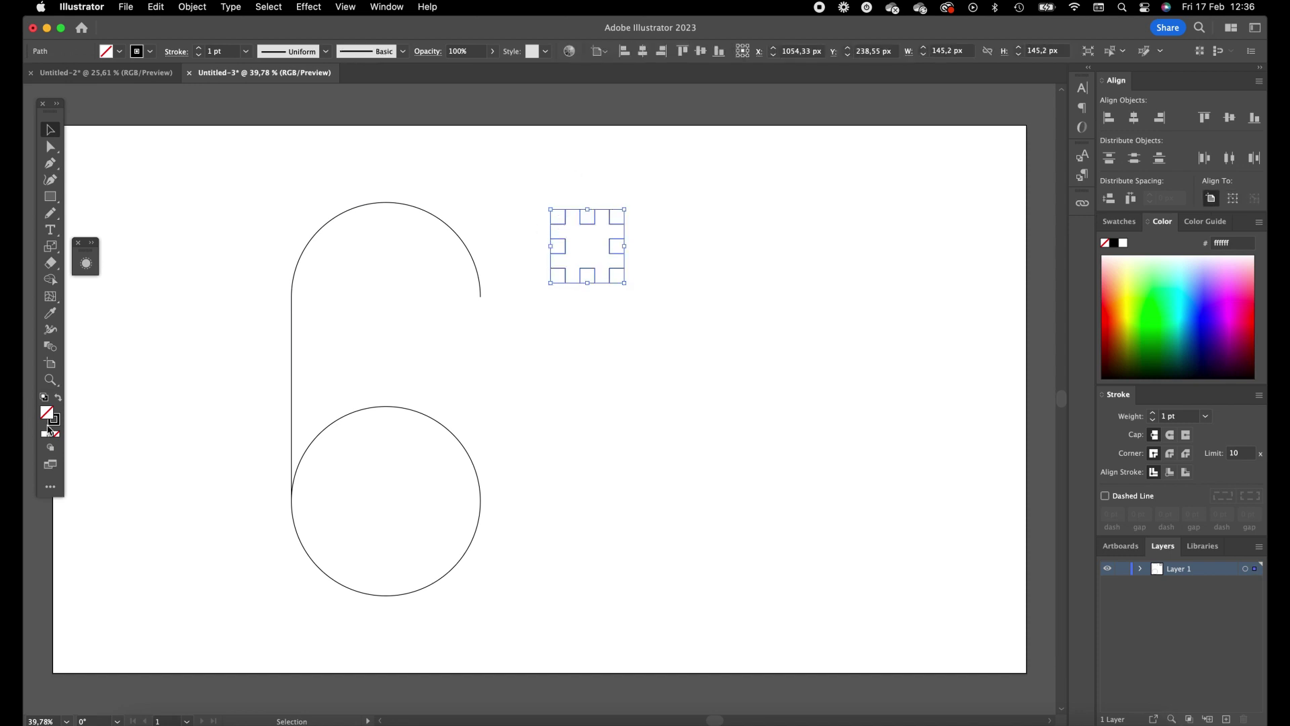
left_click(59, 399)
left_click(564, 355)
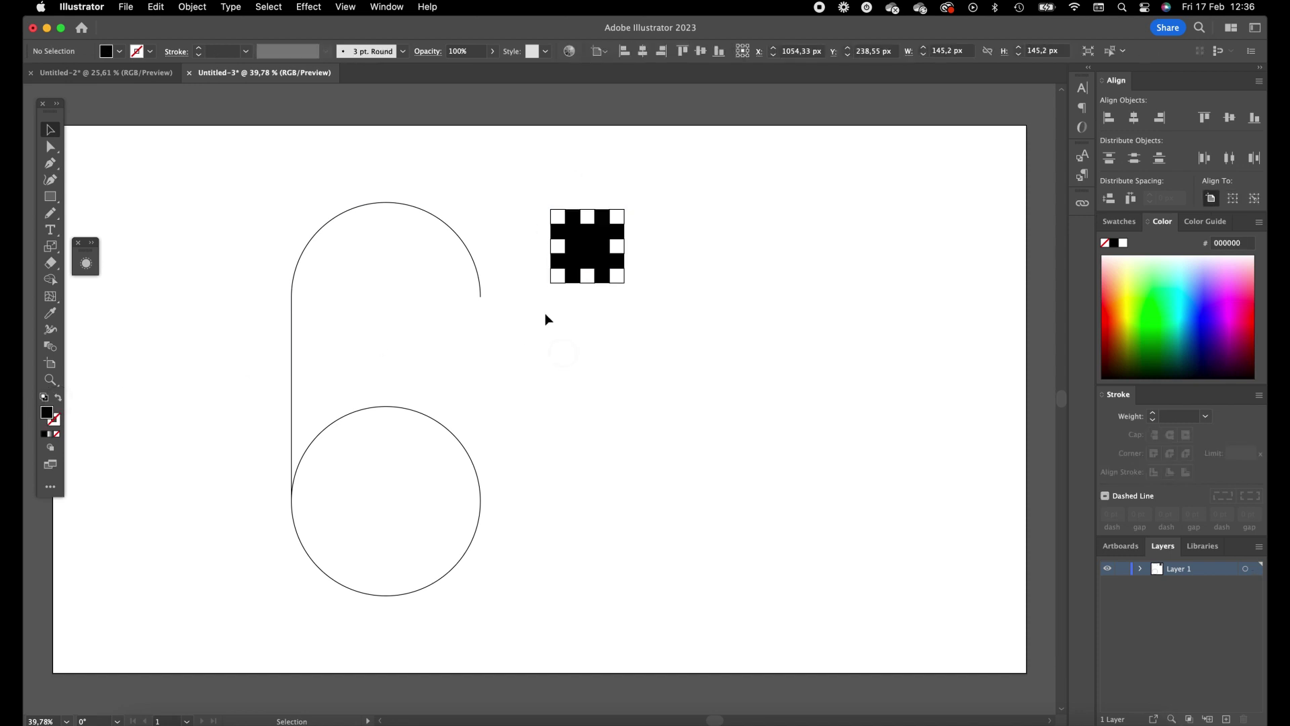
- Give the small squares around the black shape's border a white fill (ffffff) and no stroke
left_click(558, 278)
left_click(617, 223, "shift")
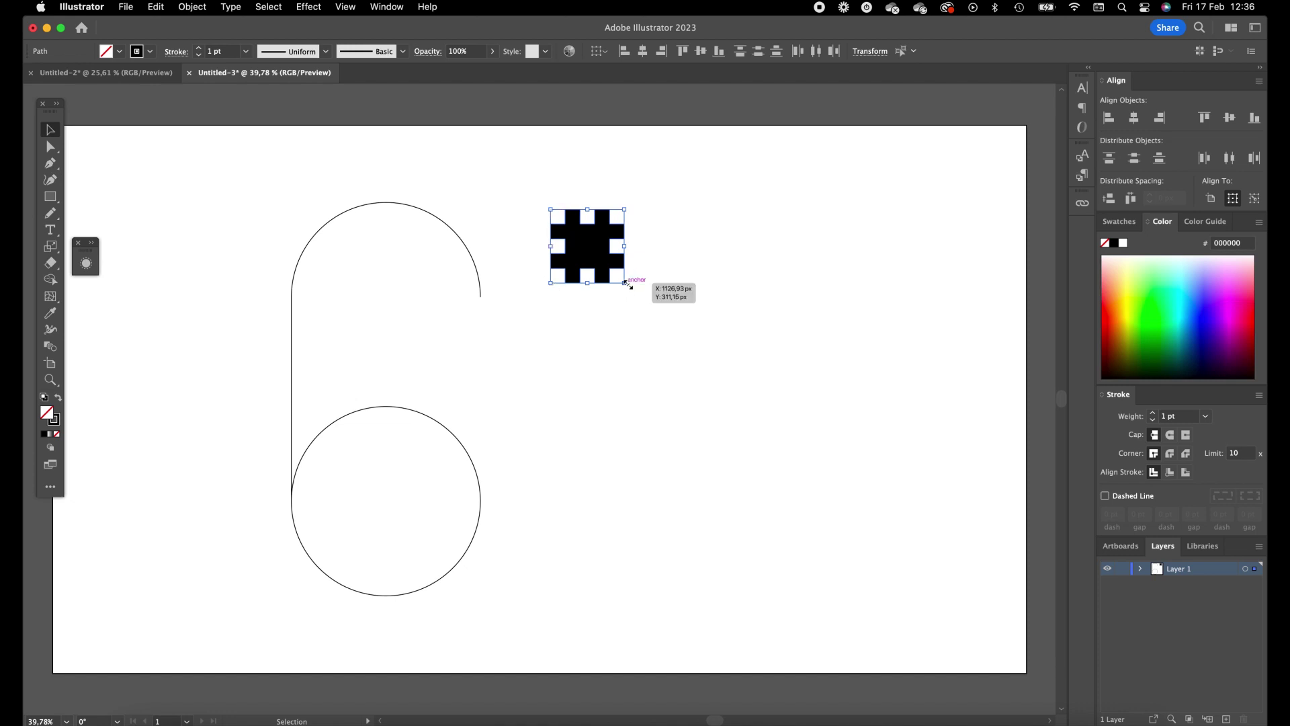
double_click(48, 415)
left_click(501, 382)
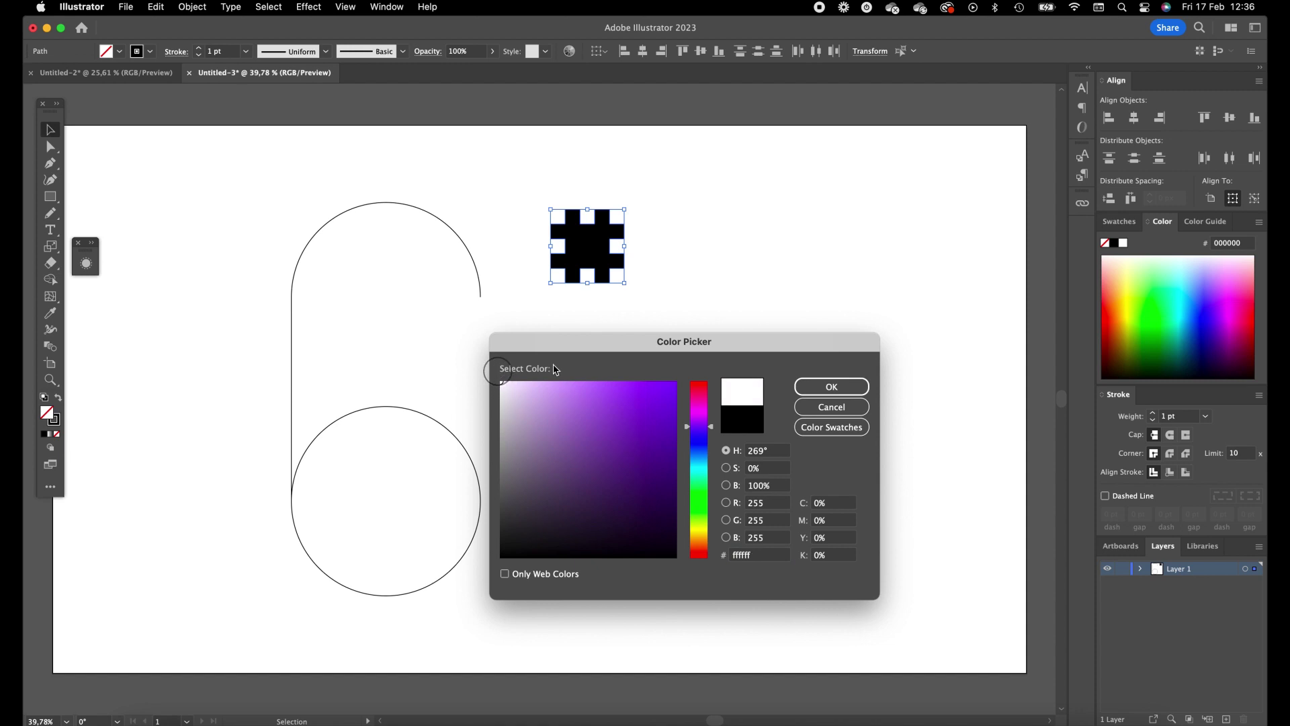
left_click(844, 386)
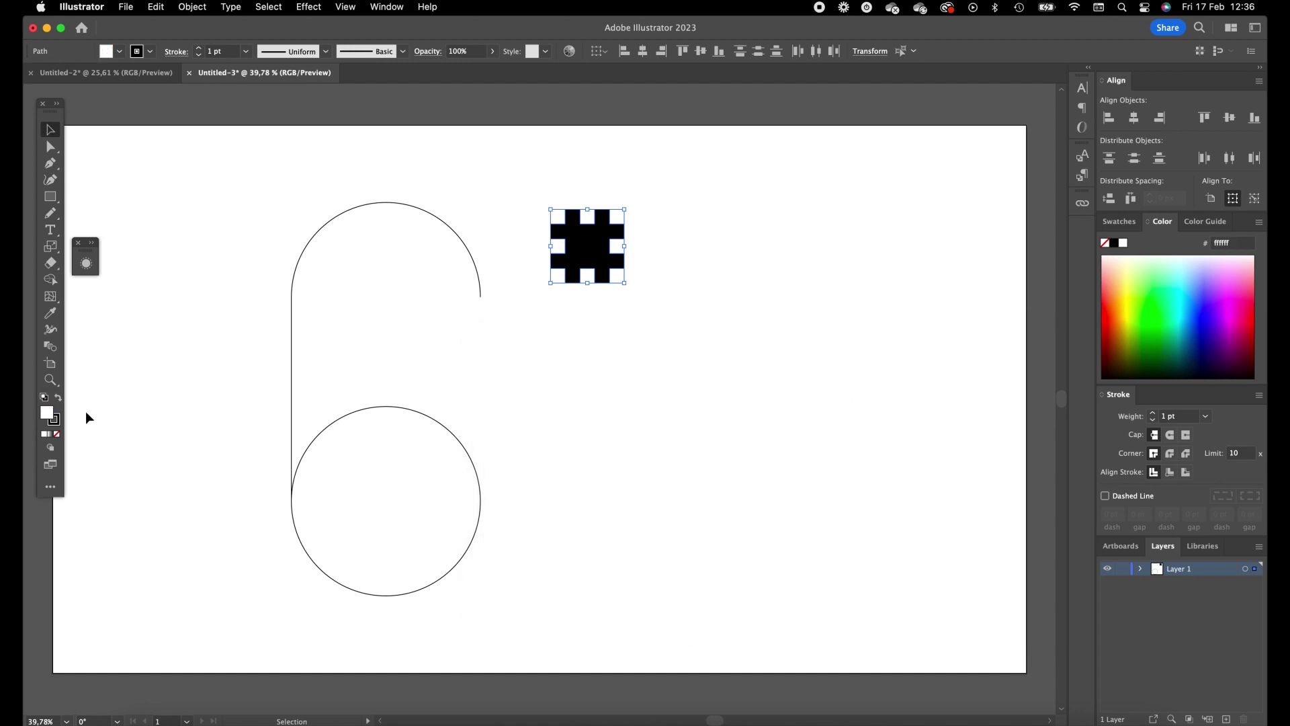
left_click(56, 422)
left_click(57, 434)
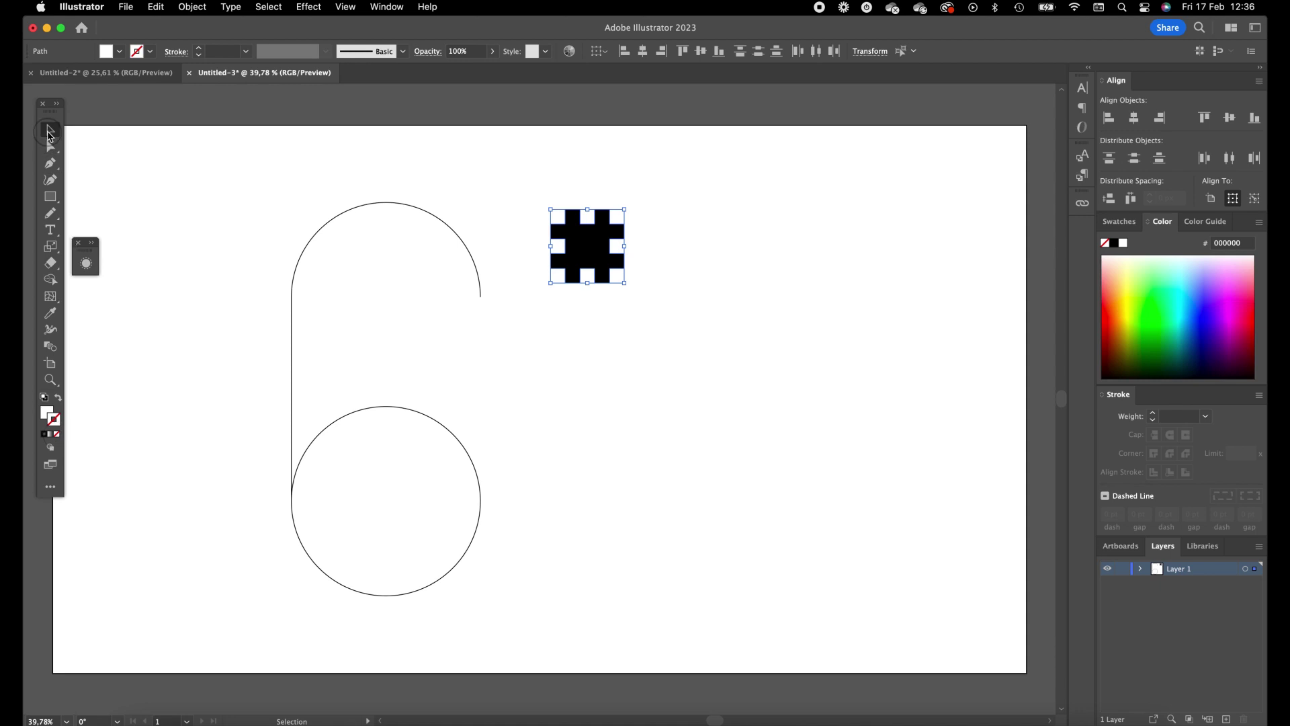
- Duplicate the complete black-and-white square pattern horizontally to the right of the original
left_click(466, 211)
left_click_drag(516, 169, 733, 359)
left_click_drag(588, 254, 829, 253)
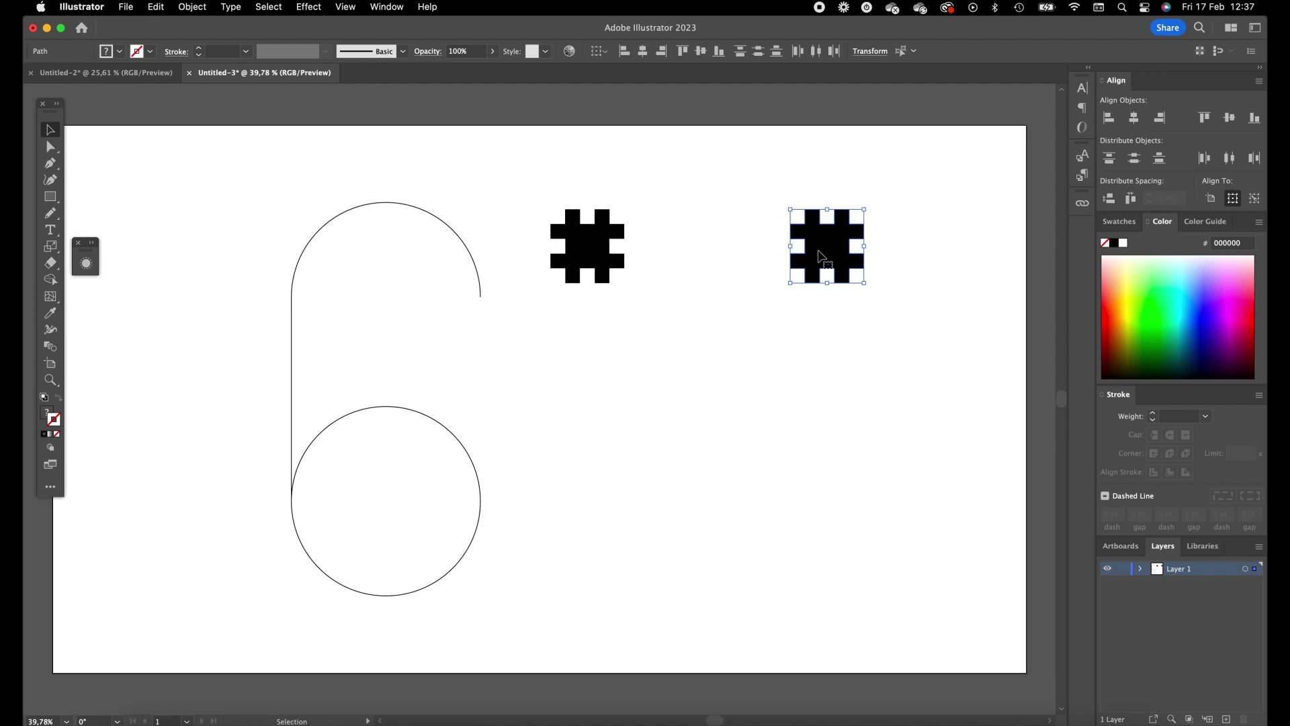
- Group the pieces of each square pattern separately, making two groups
left_click_drag(740, 329, 945, 167)
key("cmd+g")
left_click_drag(703, 176, 517, 328)
key("super+g")
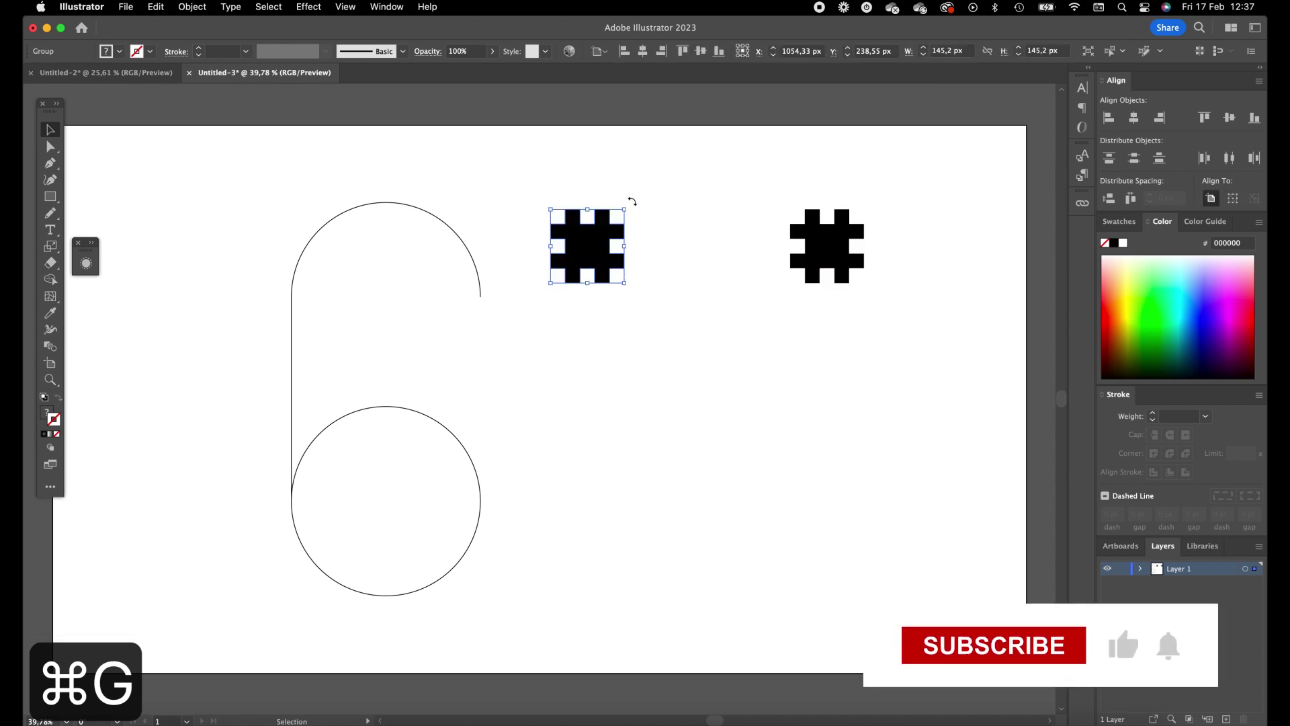
- Rotate both pattern groups 45 degrees so they stand as diamonds
left_click_drag(639, 211, 653, 245)
left_click_drag(729, 322, 899, 251)
left_click(913, 316)
- Set the blend options for the two diamond groups to Specified Steps with 1000 steps
left_click_drag(516, 350, 950, 164)
left_click(192, 7)
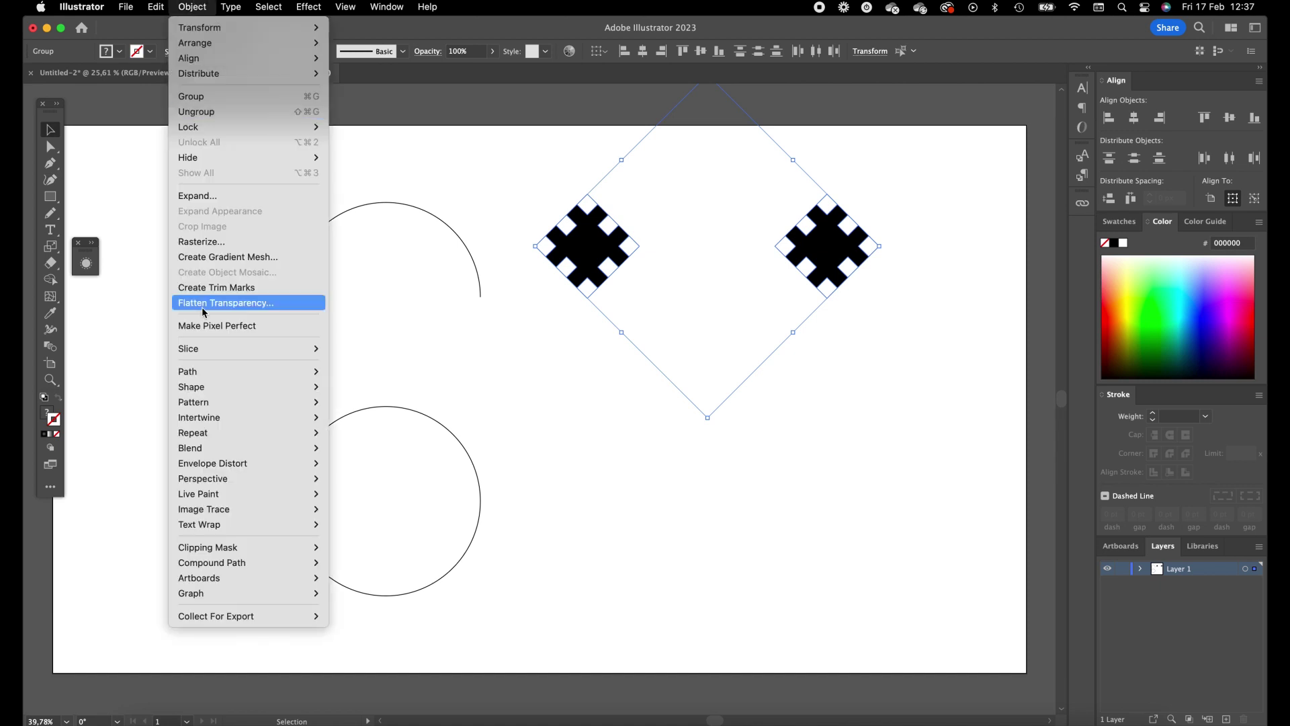
mouse_move(202, 367)
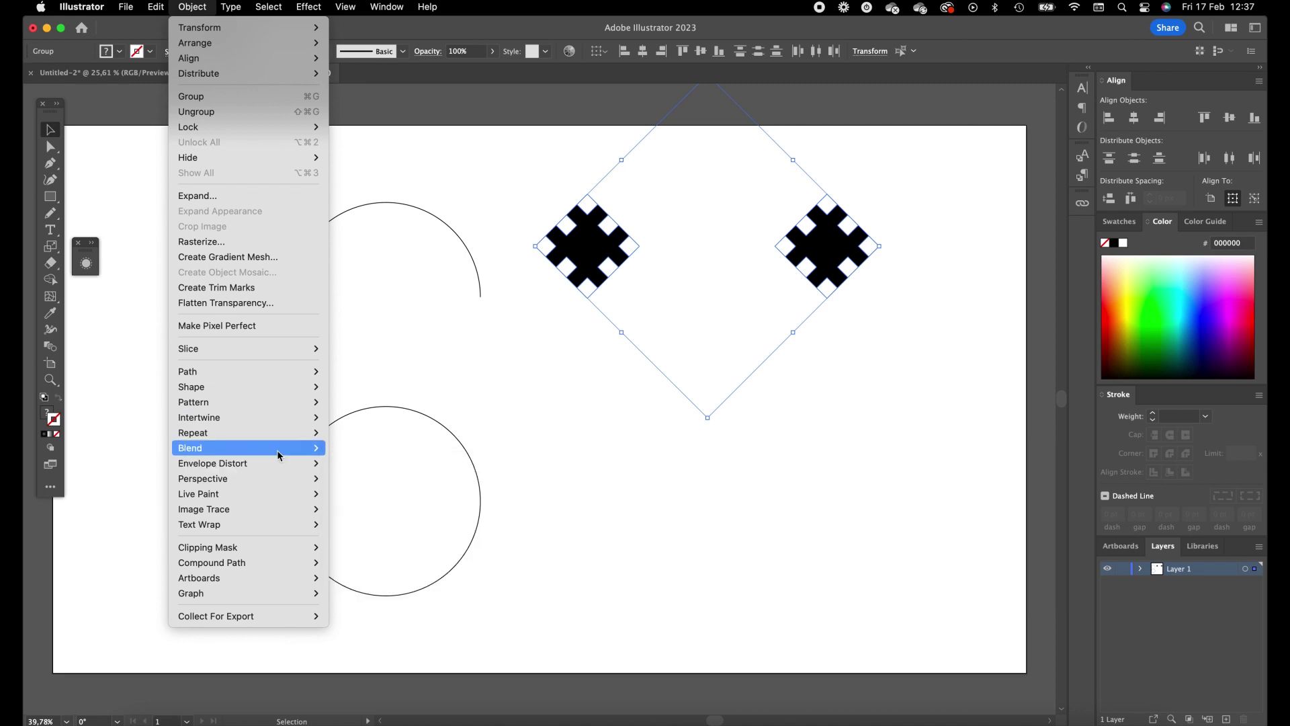
mouse_move(285, 449)
left_click(378, 493)
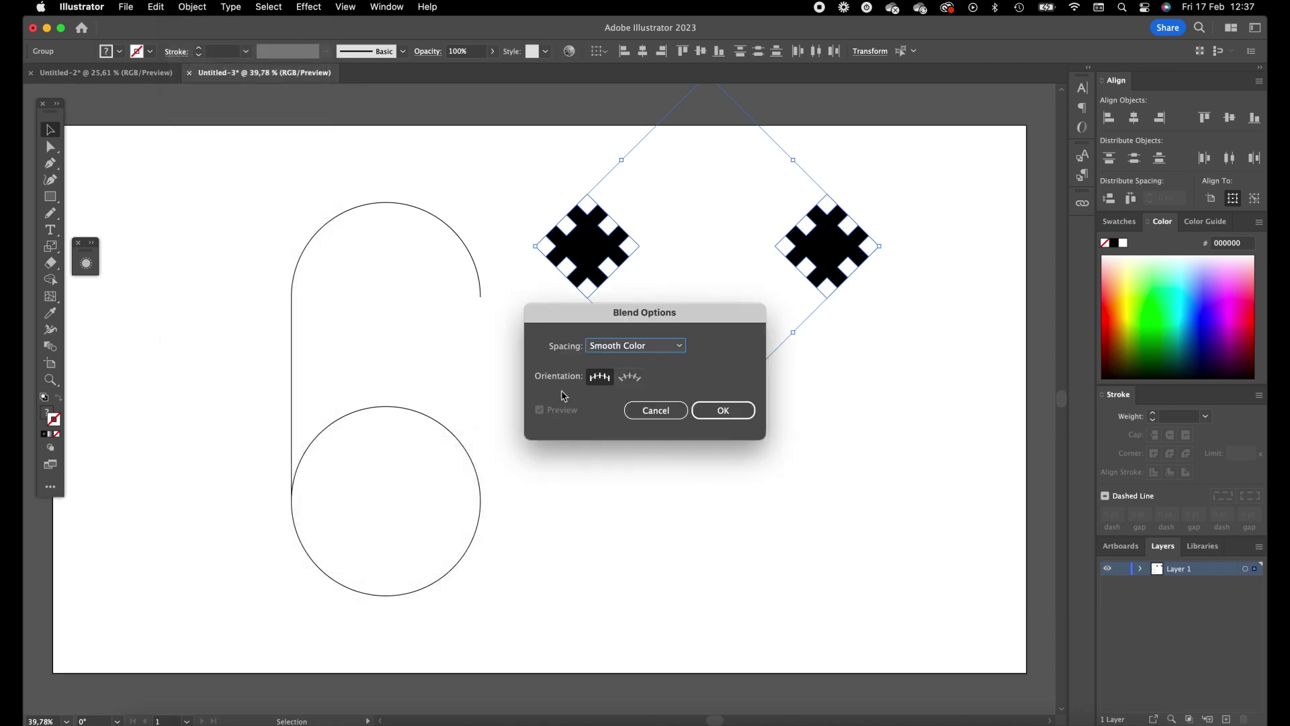
left_click_drag(598, 322, 455, 346)
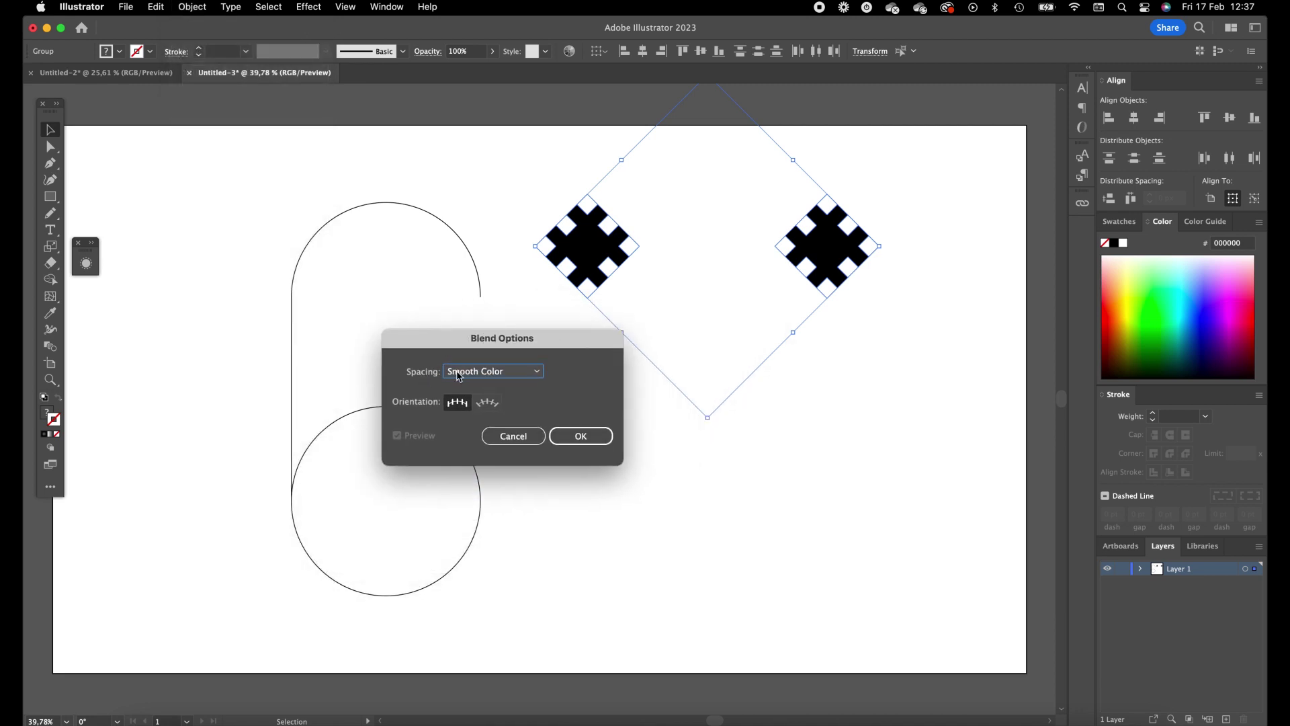
left_click(457, 375)
left_click(500, 408)
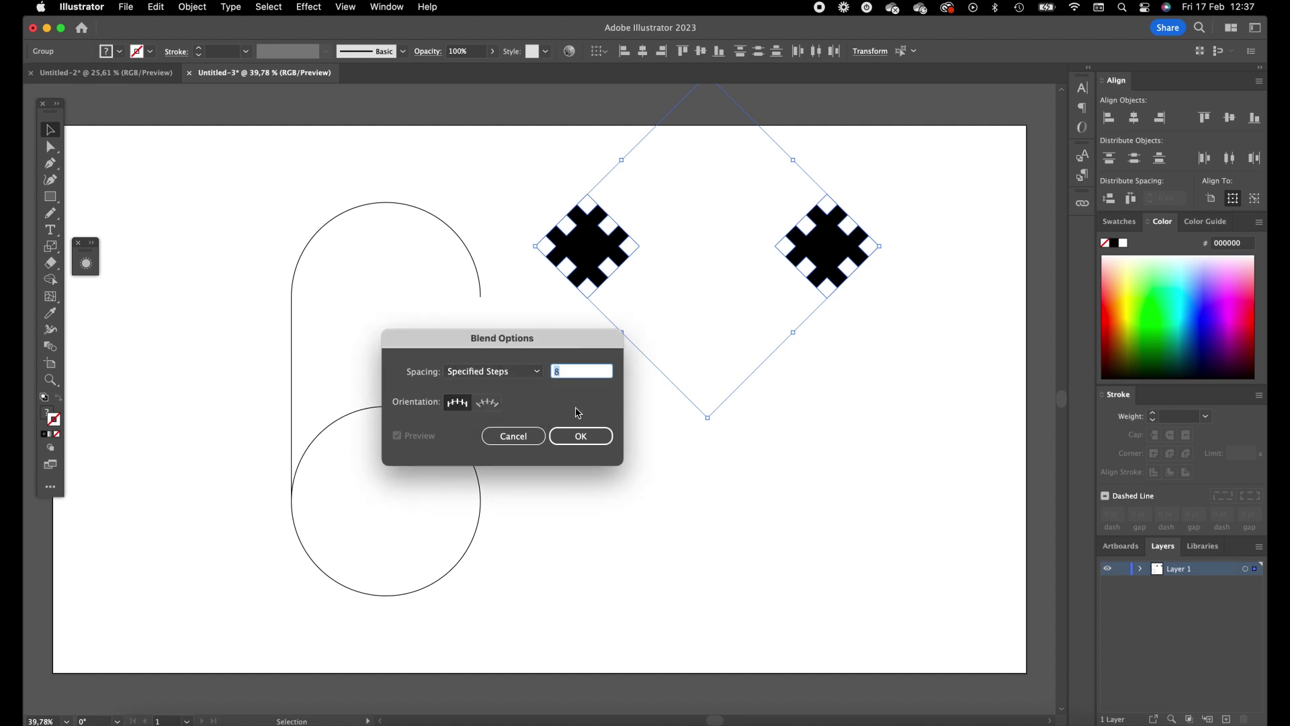
type("1000")
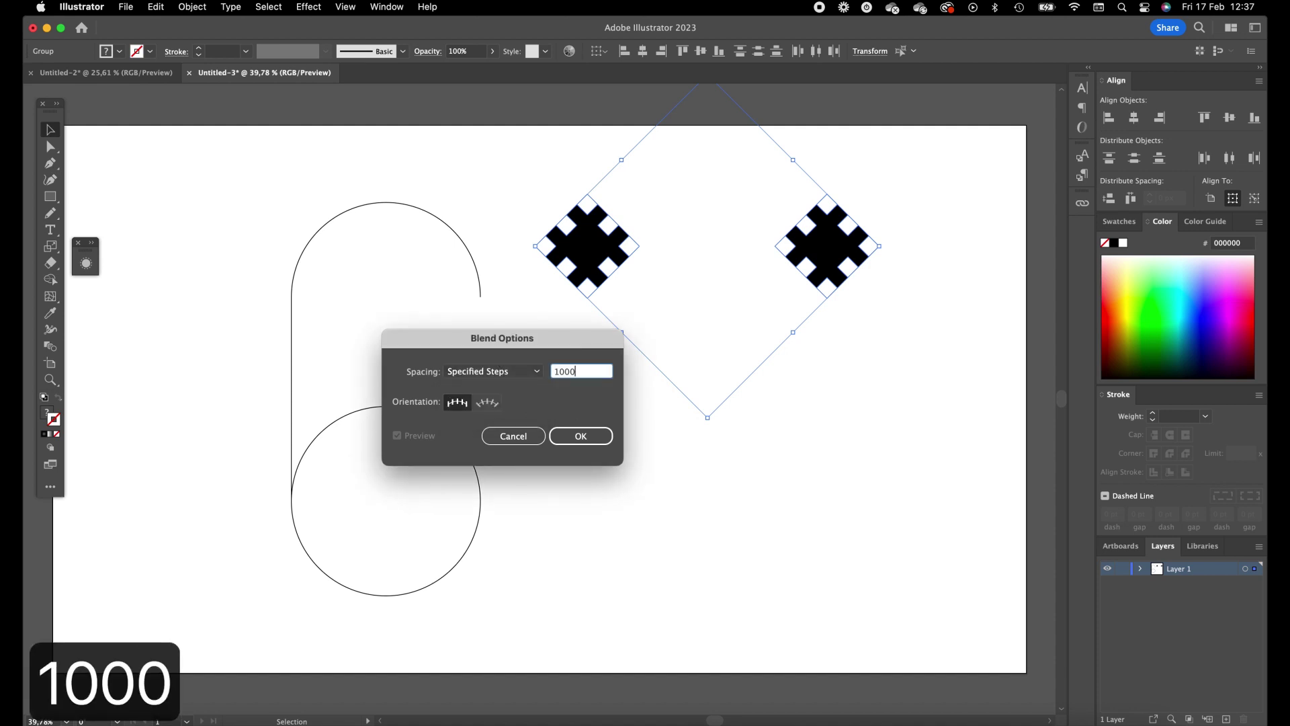
left_click(608, 441)
- Make a blend between the two selected diamond pattern groups
left_click(180, 6)
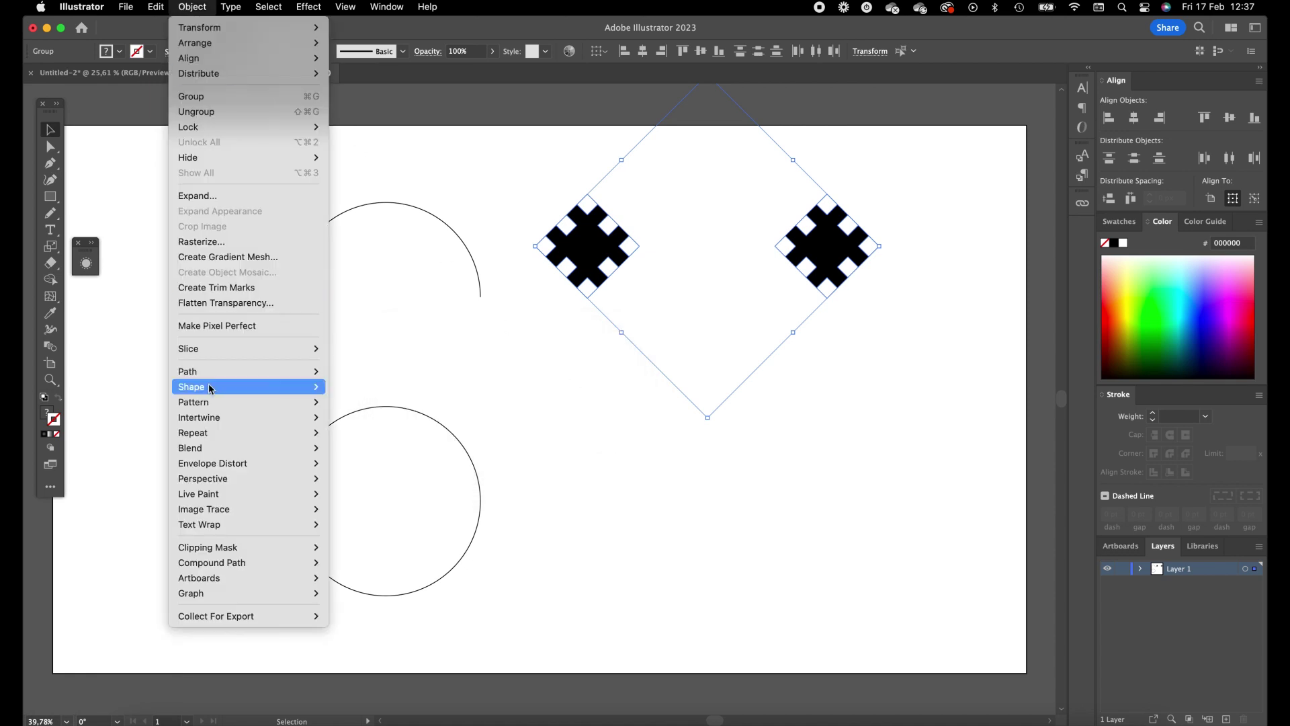
mouse_move(230, 448)
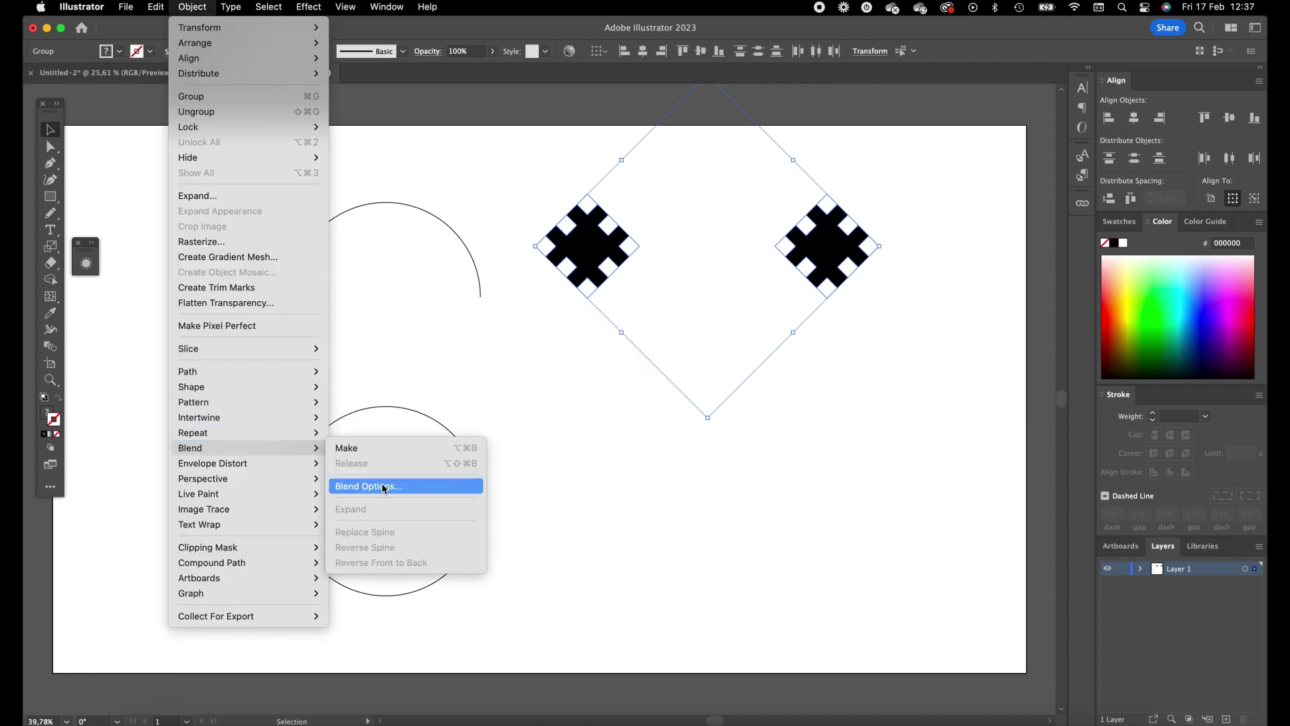
left_click(388, 448)
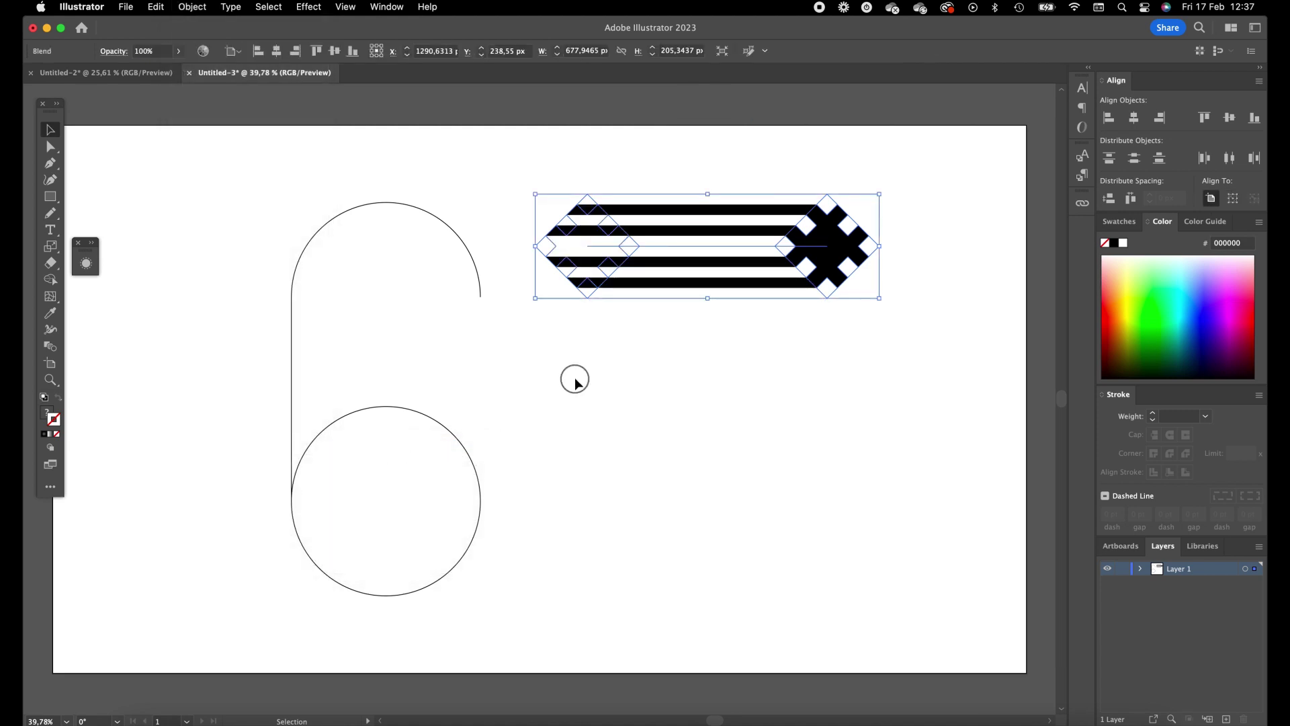
- Replace the spine of the diamond blend with the outline path of the number 6
left_click(530, 369)
left_click_drag(537, 342, 851, 162)
left_click_drag(256, 152, 485, 366)
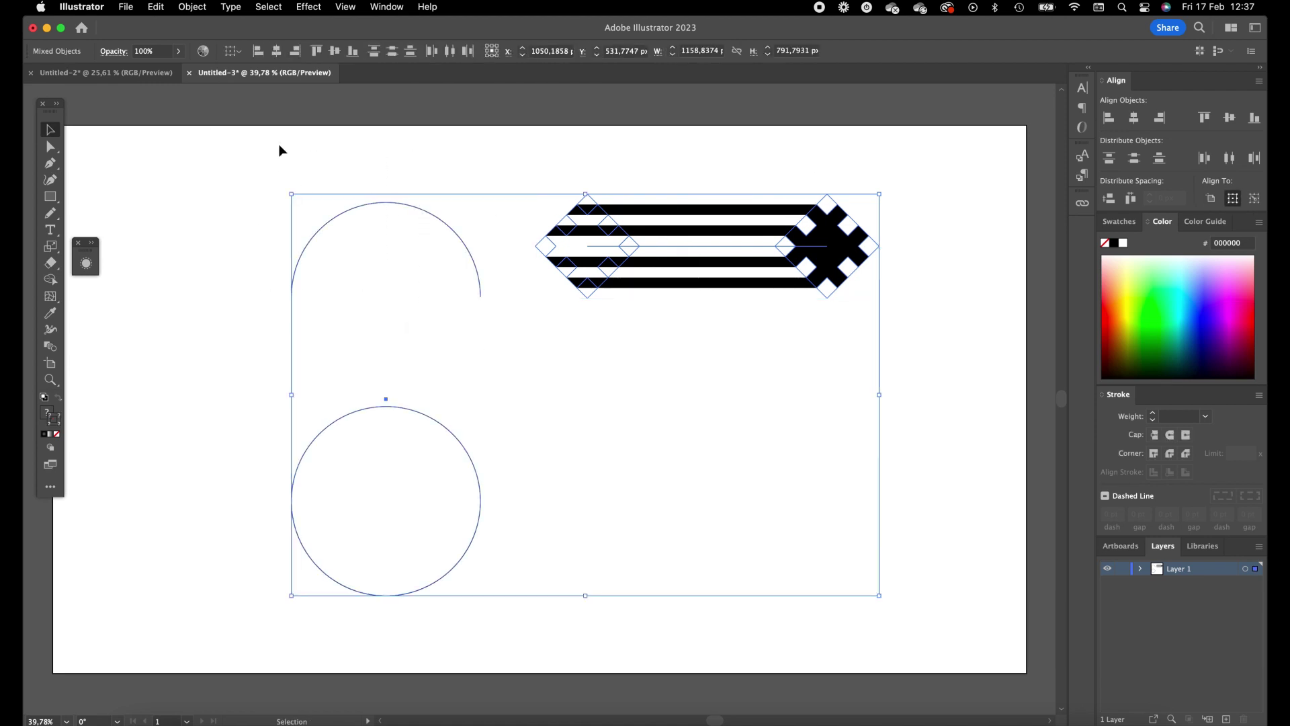
left_click(193, 8)
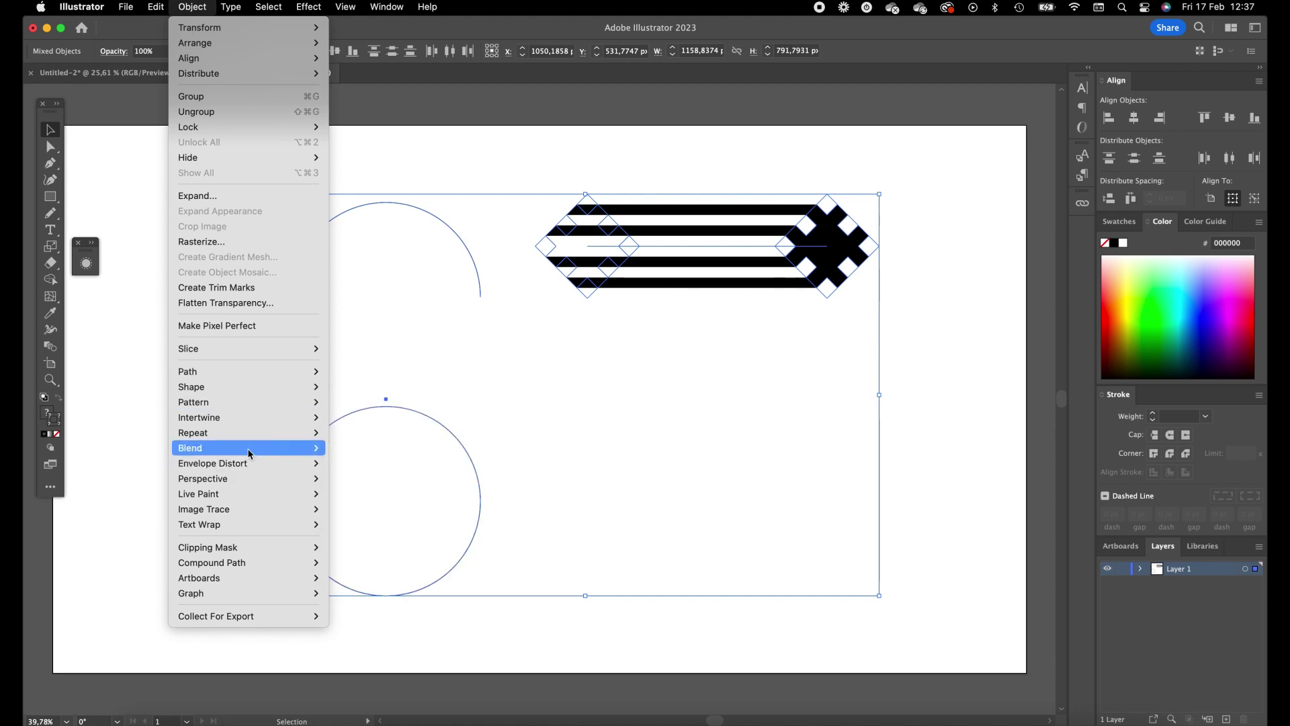
mouse_move(253, 452)
left_click(417, 538)
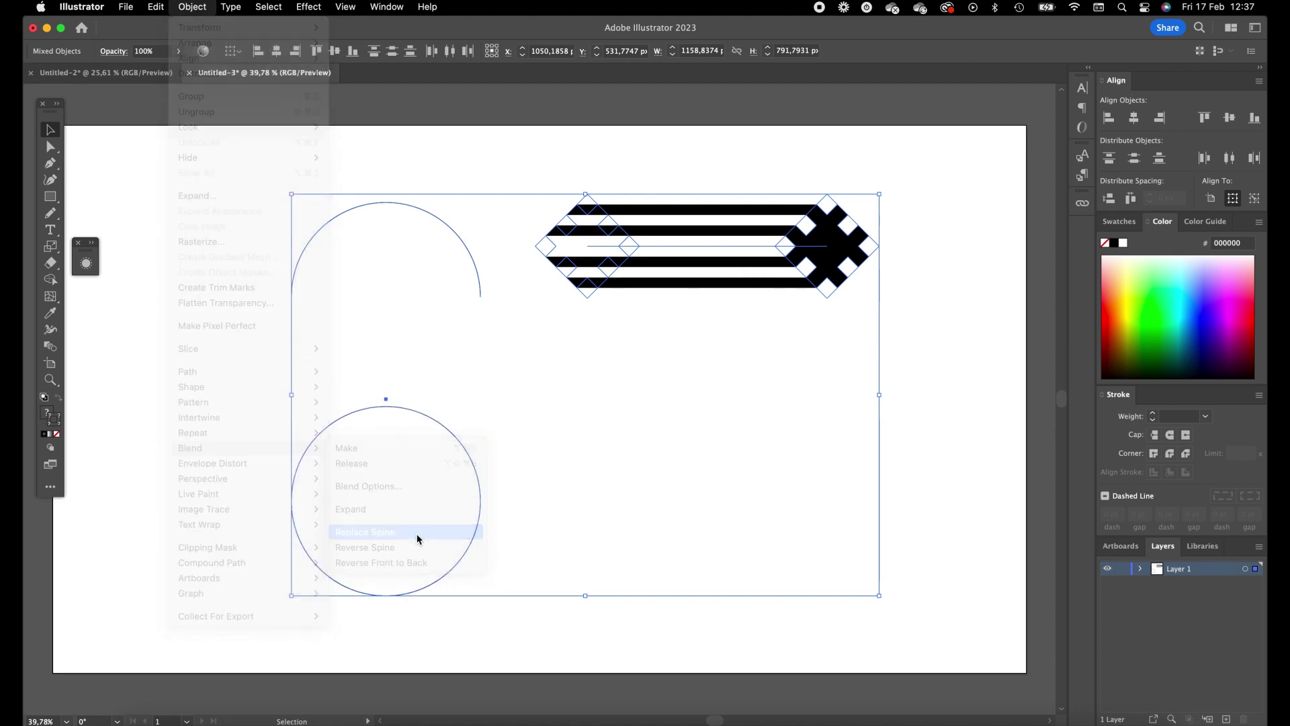
left_click(623, 413)
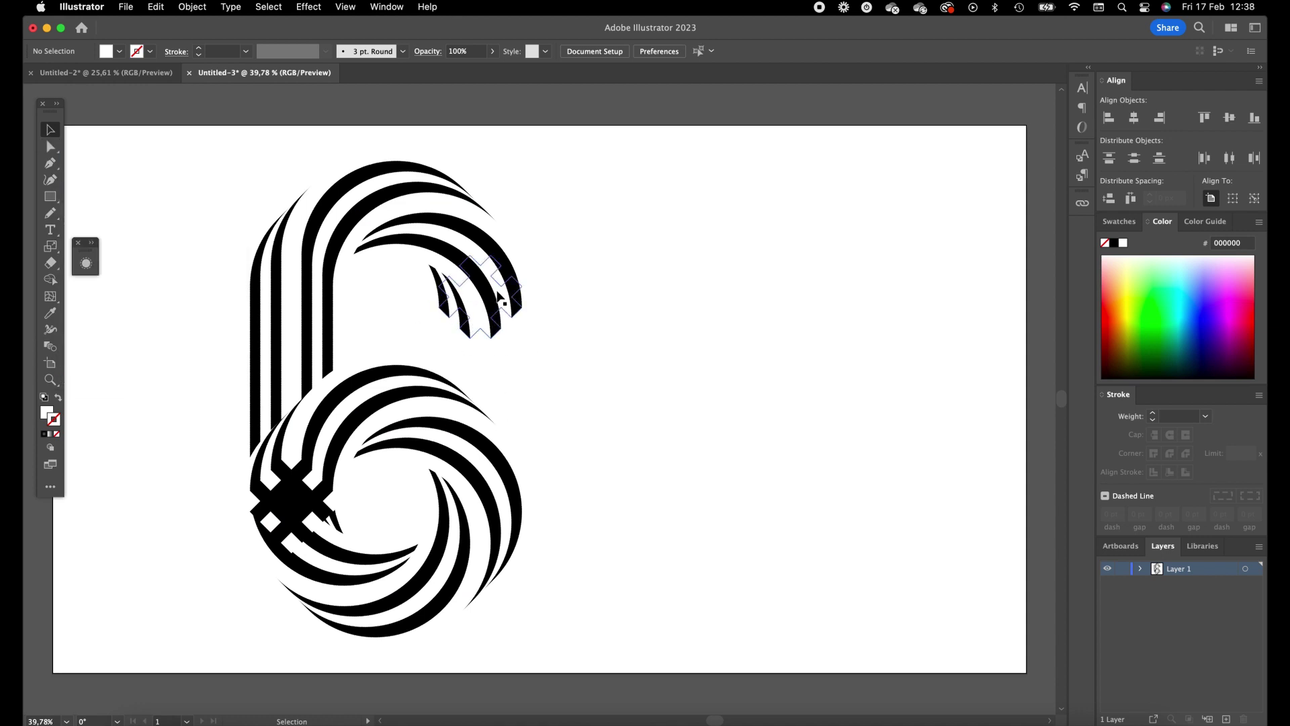
- Shorten the 6 by directly selecting the spine's upper arc with its end diamond and moving them down 40 px
left_click_drag(184, 127, 583, 350)
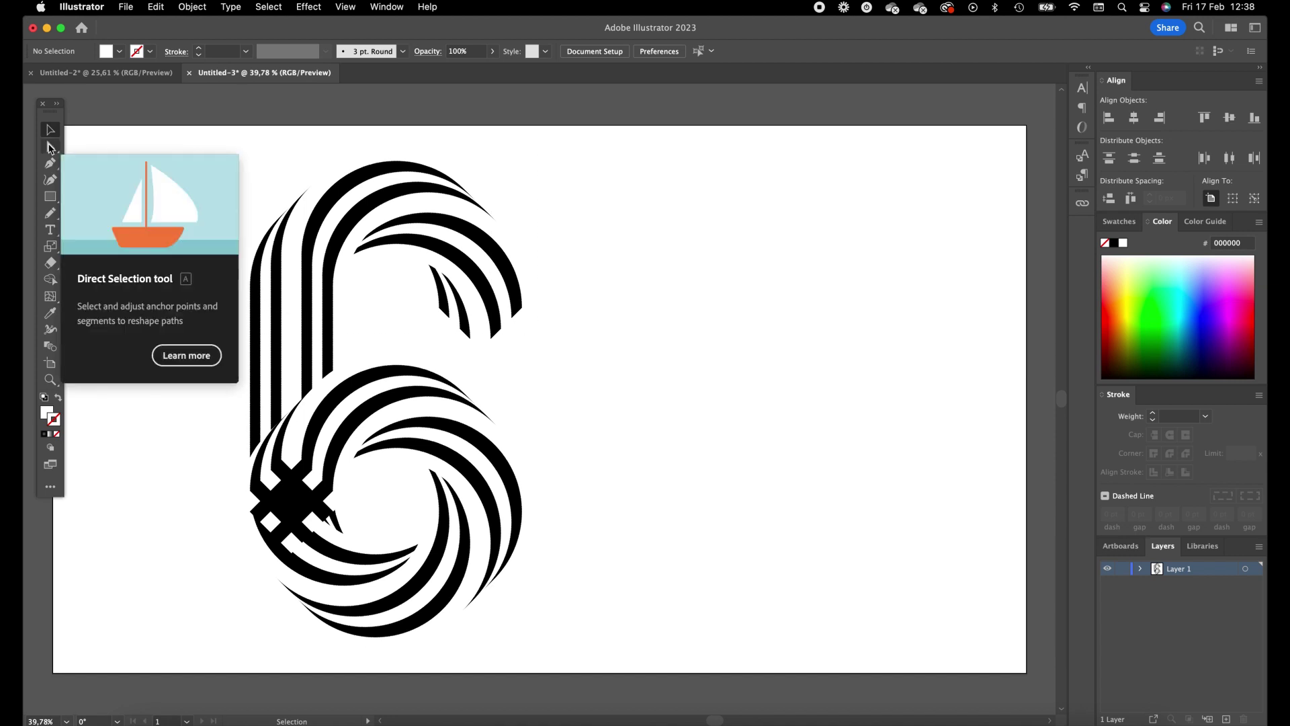
left_click(51, 147)
left_click_drag(165, 128, 590, 363)
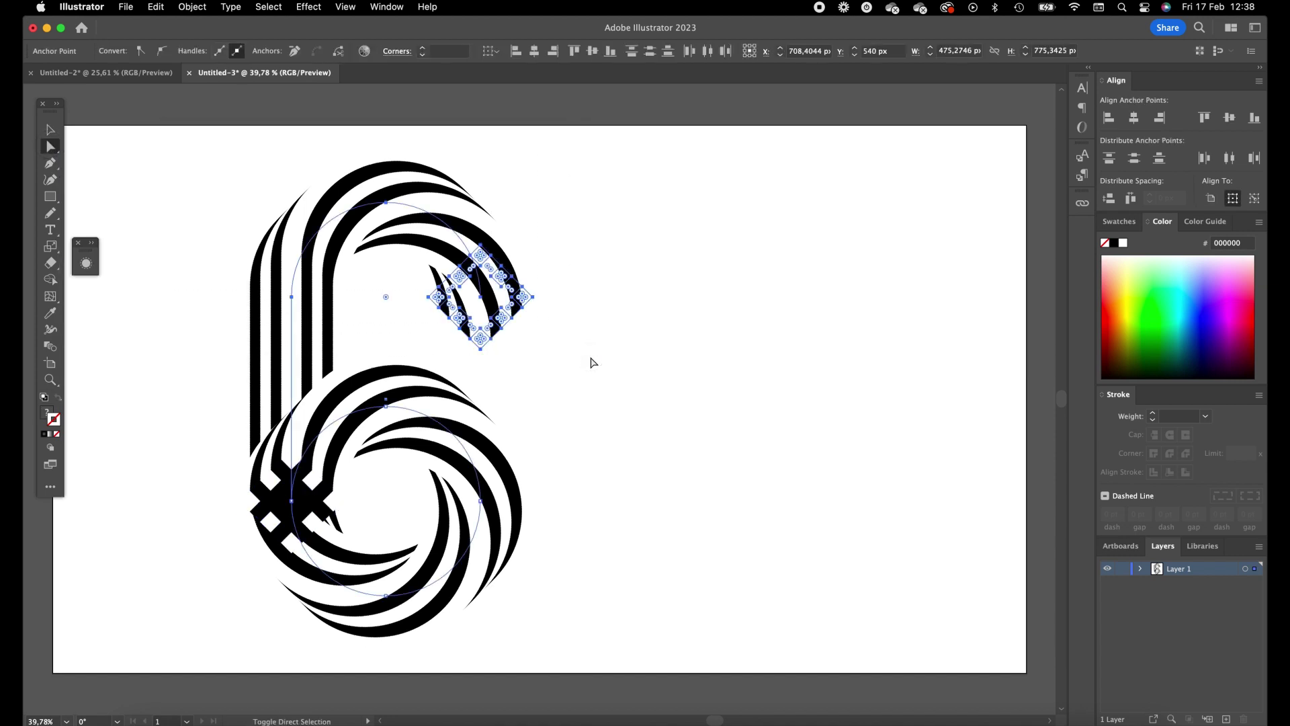
key("shift+Down")
key("shift+Down")
key("shift+Down")
key("shift+Down")
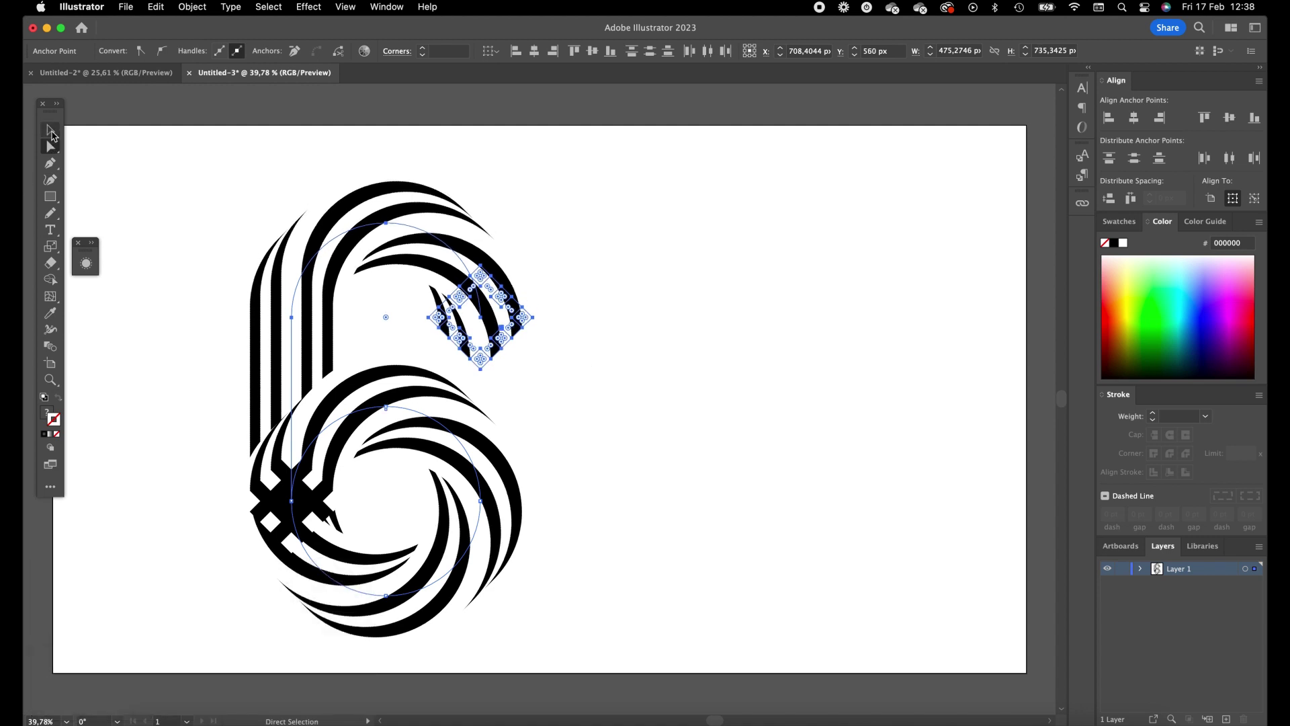
left_click(52, 134)
left_click(607, 368)
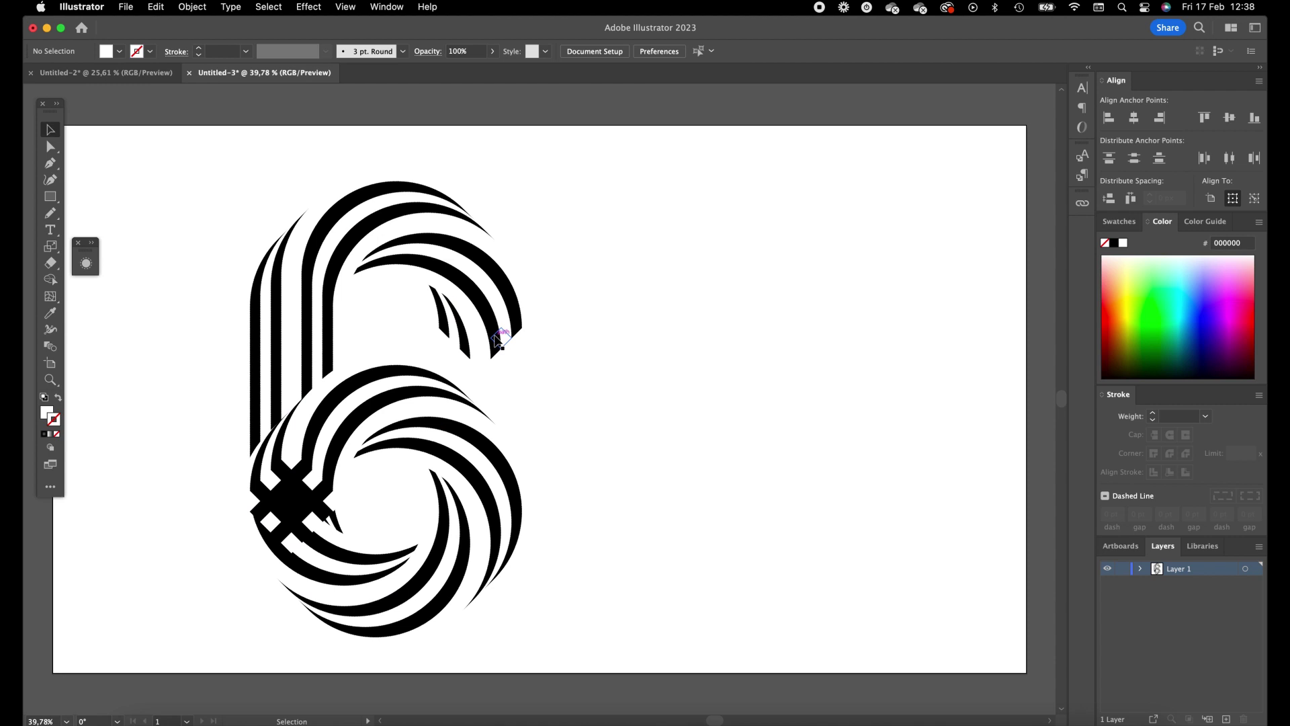
- Isolate the blend and scale the diamond group at the upper end of the 6 uniformly to 120%
double_click(496, 338)
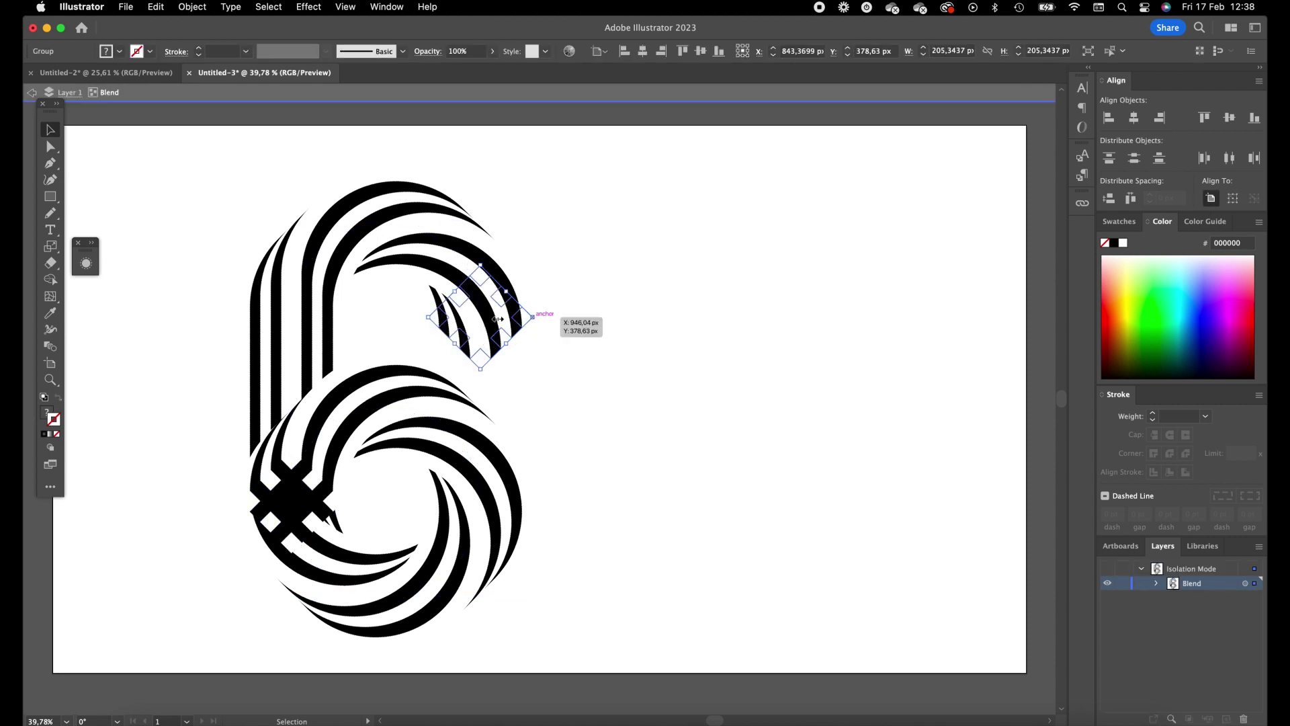
double_click(51, 246)
left_click_drag(618, 234, 681, 236)
key("shift+Down")
key("shift+Down")
key("shift+Down")
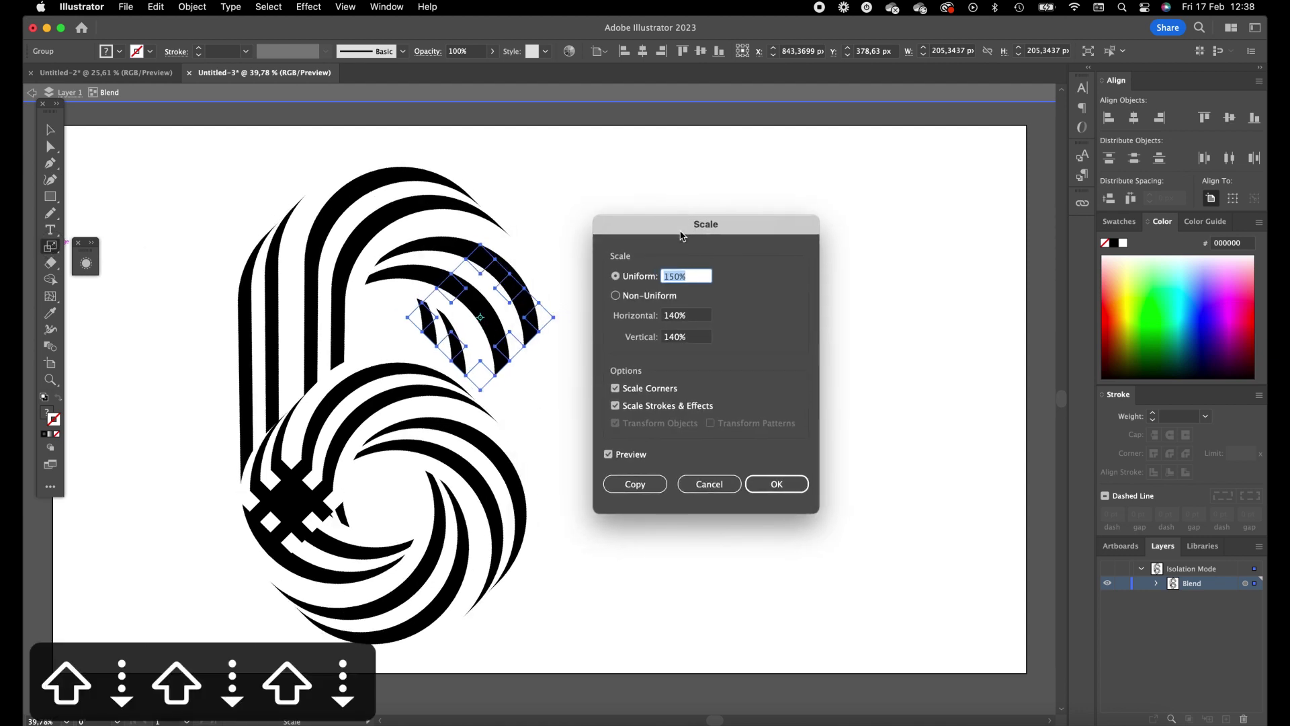
left_click(777, 484)
left_click(50, 129)
- Scale the diamond group at the lower end of the 6 uniformly to 120% and exit isolation mode
left_click(319, 515)
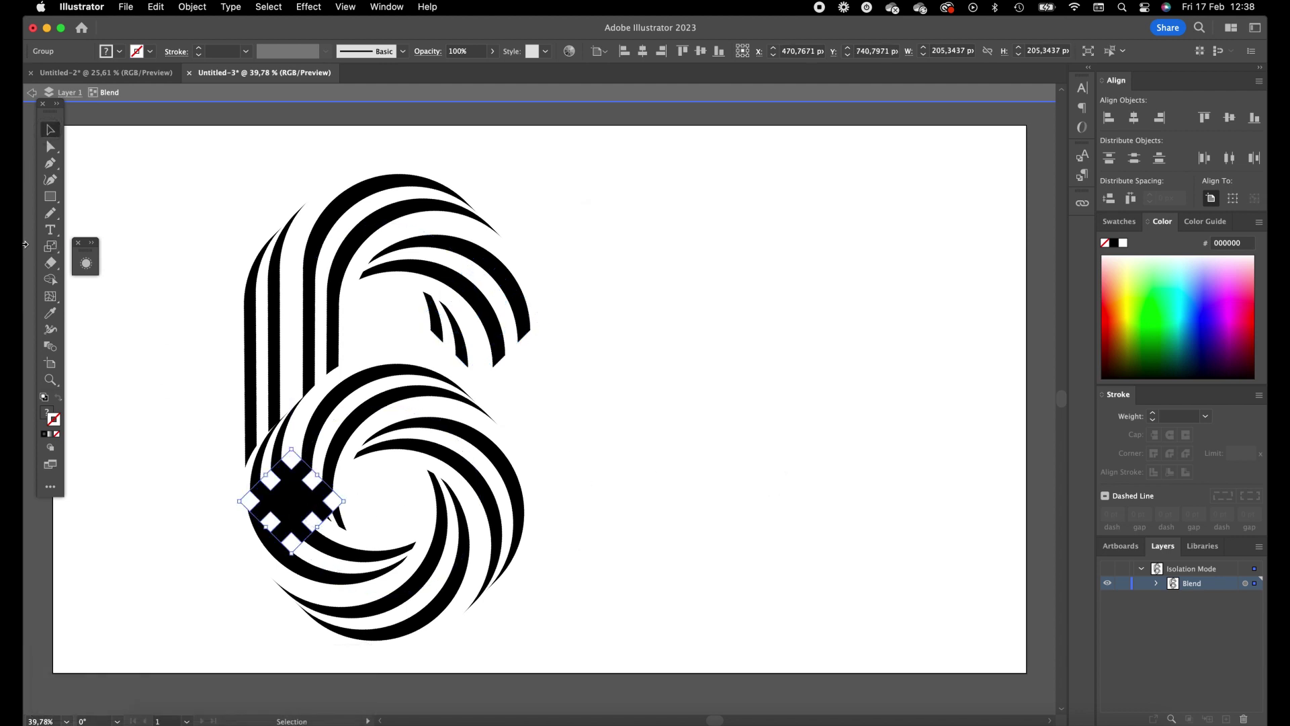
double_click(52, 248)
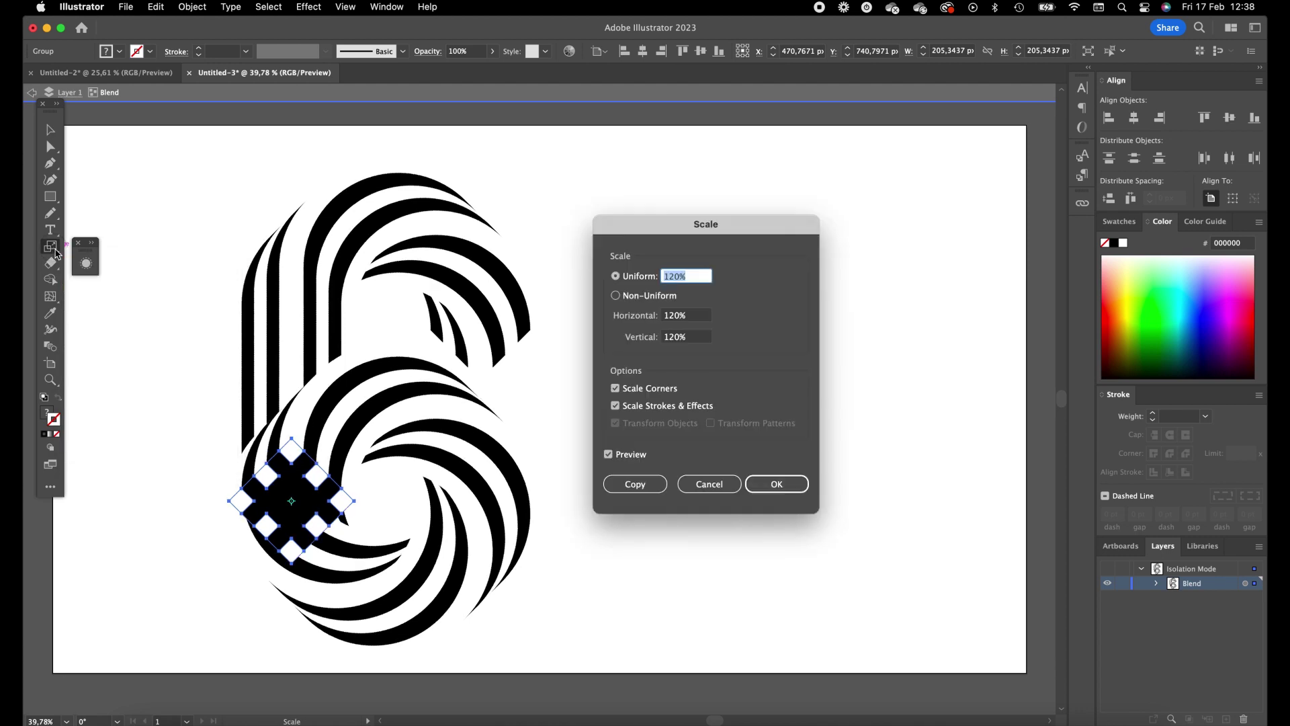
left_click(776, 487)
left_click(48, 131)
left_click(151, 207)
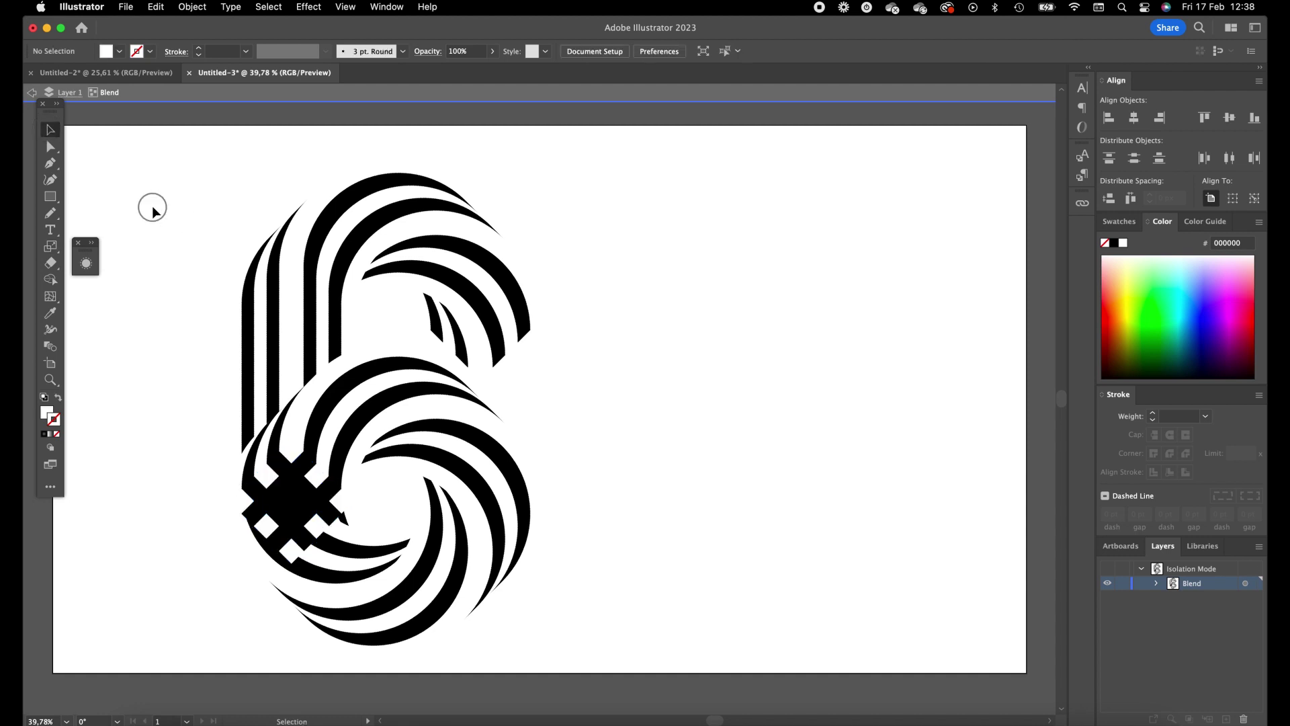
left_click(152, 207)
- Draw a 1920 × 1080 px rectangle covering the whole artboard
key("space")
left_click_drag(556, 262, 588, 262)
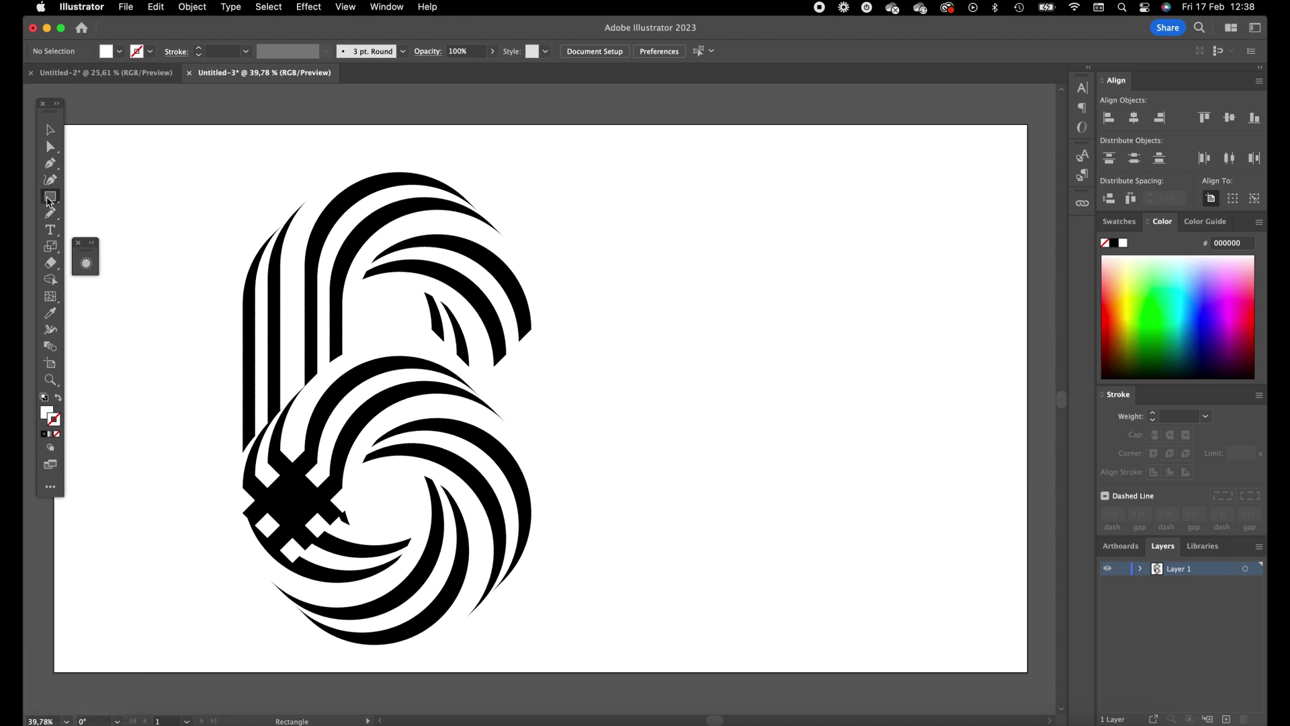
scroll(121, 181, "left", 3)
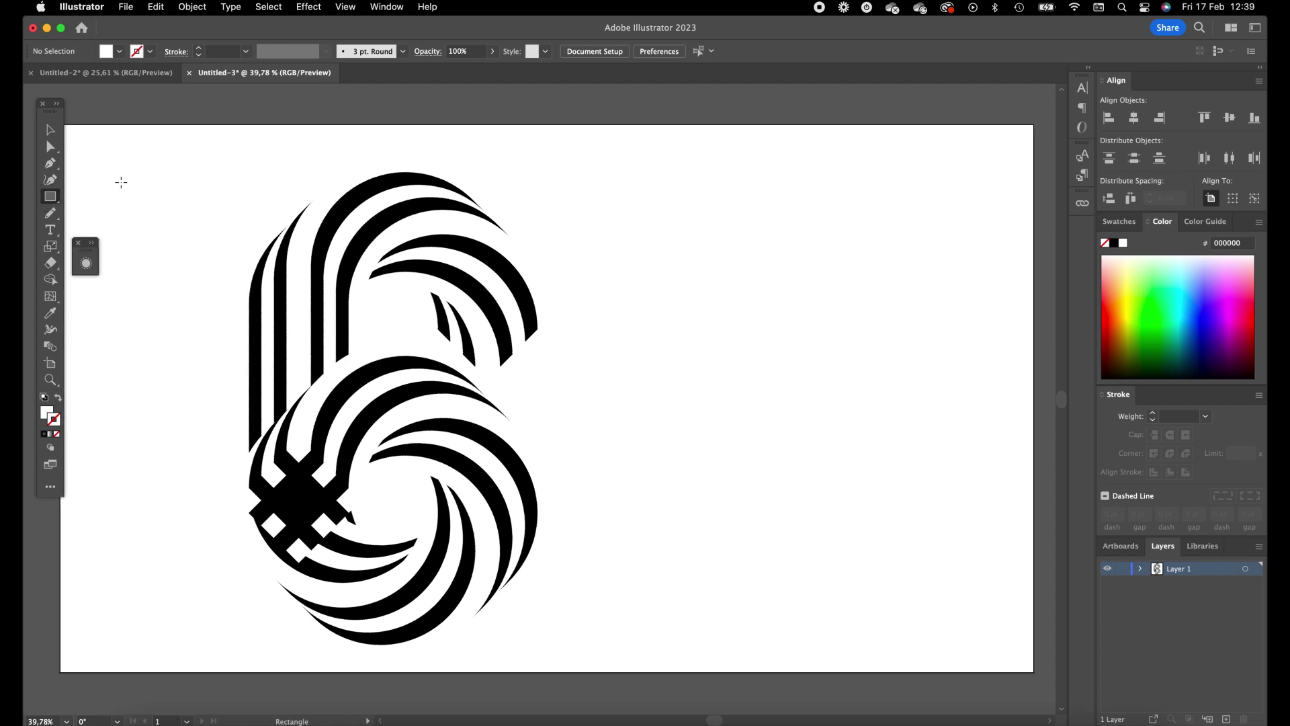
left_click_drag(121, 120, 1020, 671)
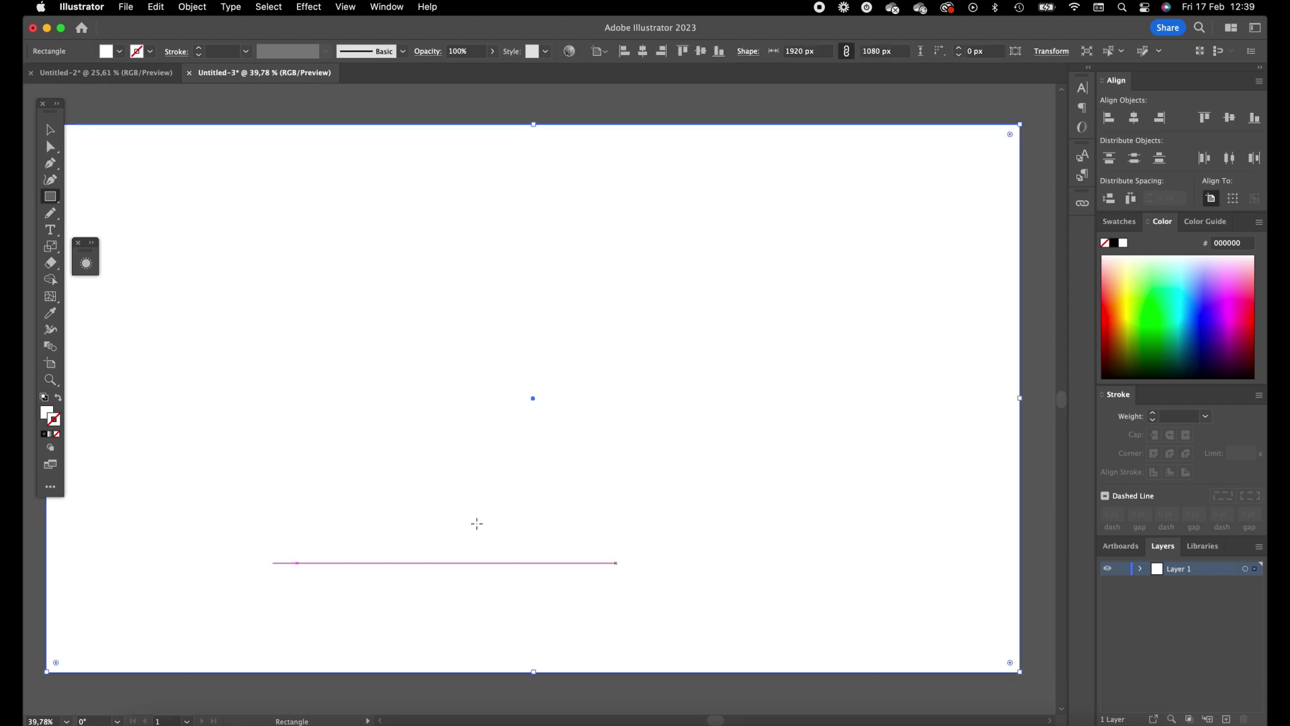
- Fill the artboard-sized rectangle with black (000000) and send it to the back behind the 6
double_click(47, 414)
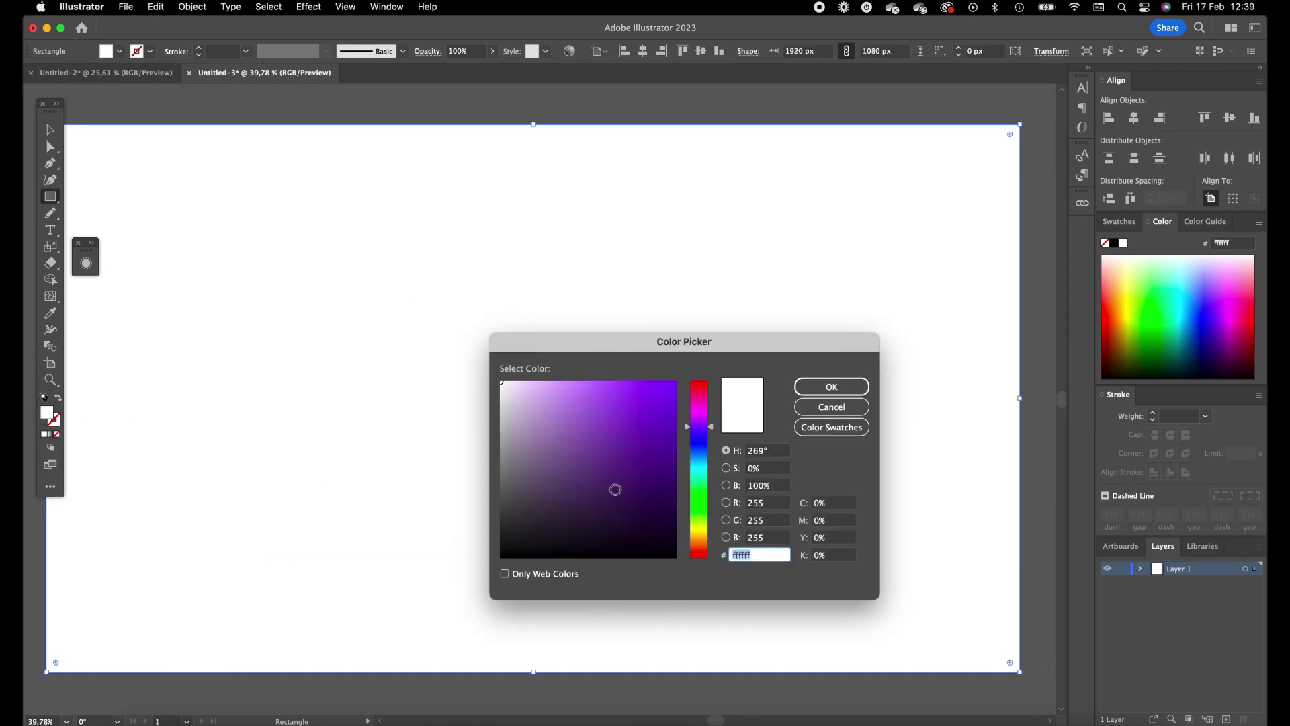
left_click(500, 557)
left_click(833, 387)
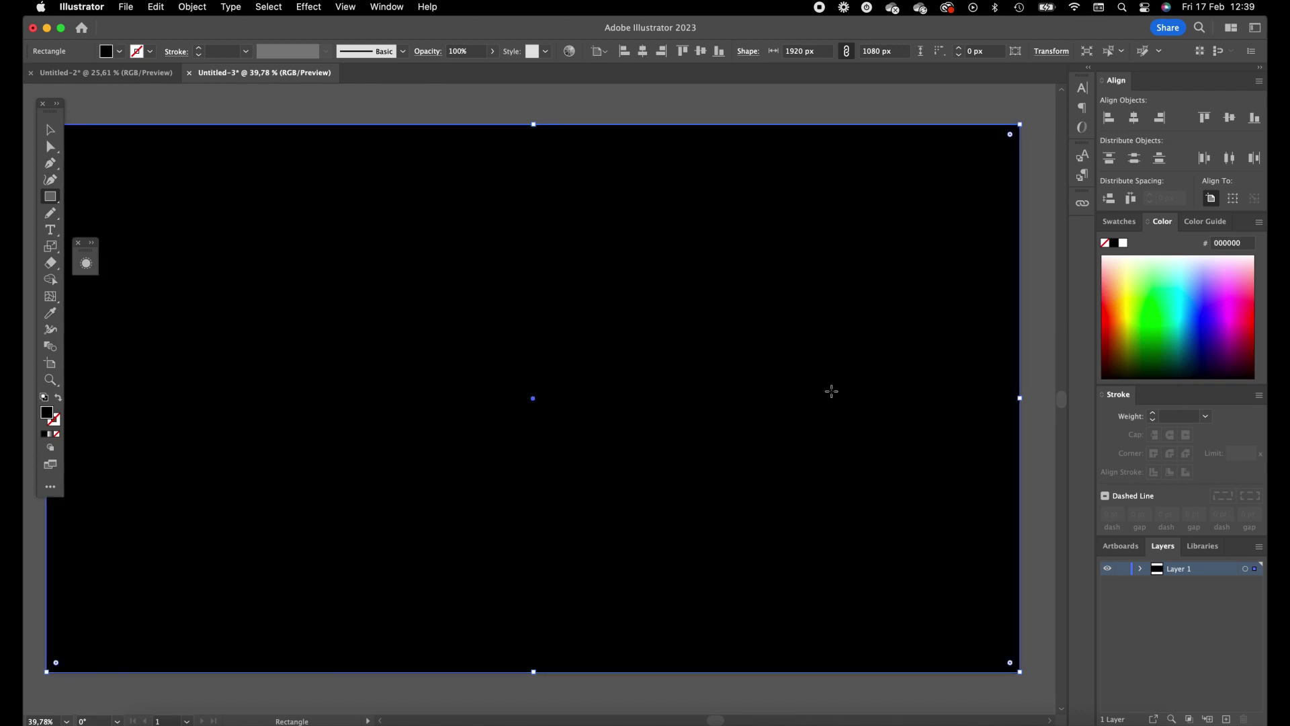
left_click(52, 132)
key("shift+super+bracketleft")
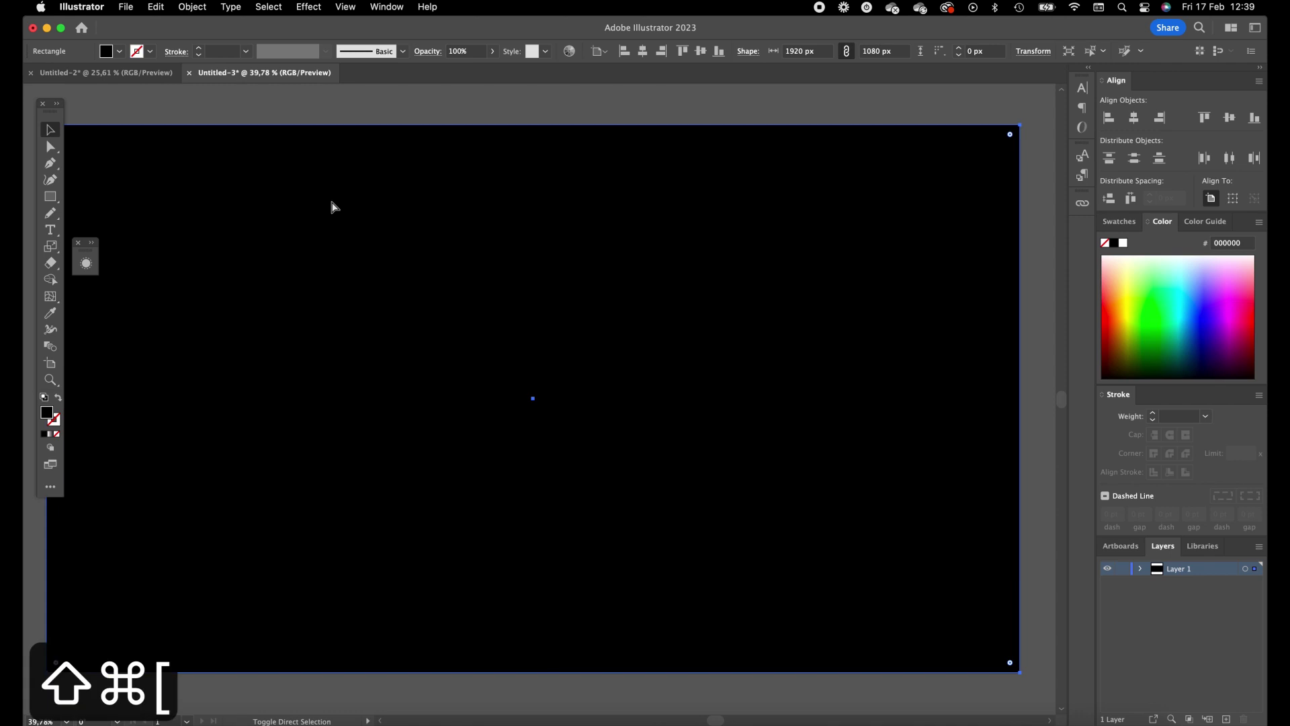
left_click(274, 103)
- Scale the striped 6 blend down to about 447 px wide and 530 px high and place it at the artboard's centre
left_click(331, 244)
left_click_drag(535, 409, 449, 408)
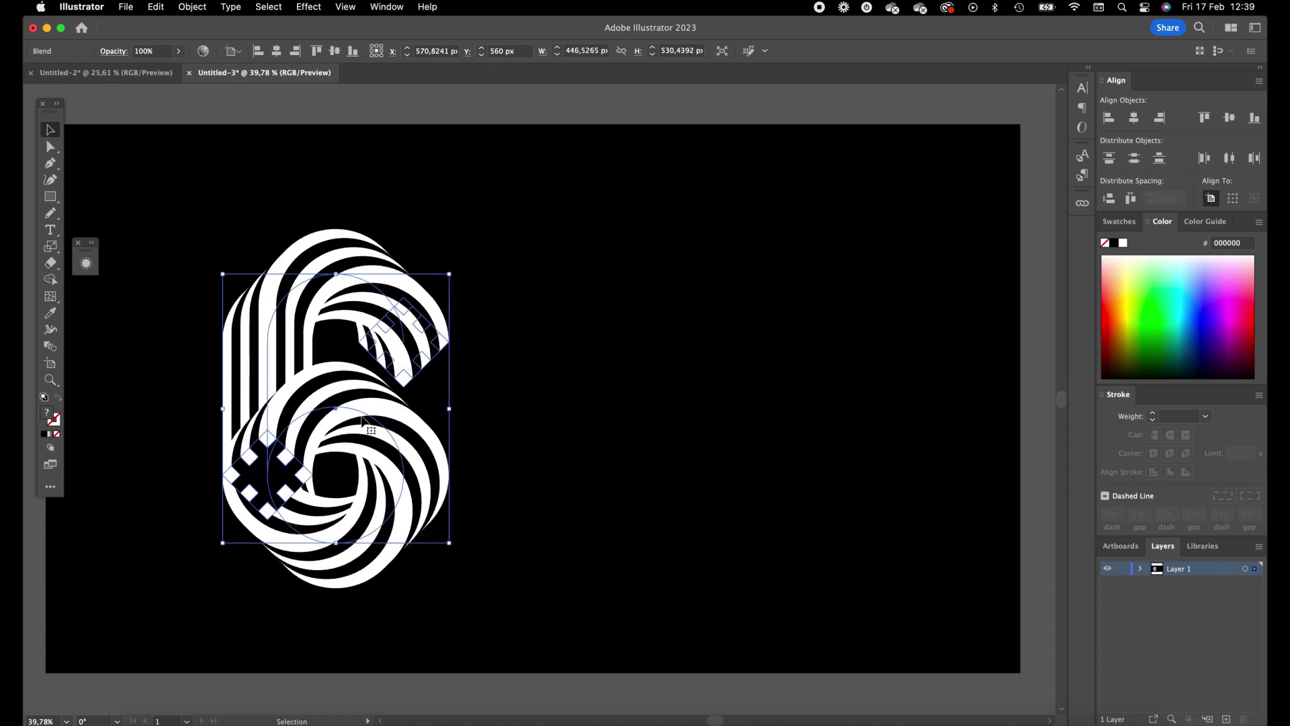
left_click_drag(369, 425, 566, 422)
left_click(573, 106)
left_click_drag(578, 274, 578, 264)
left_click(619, 90)
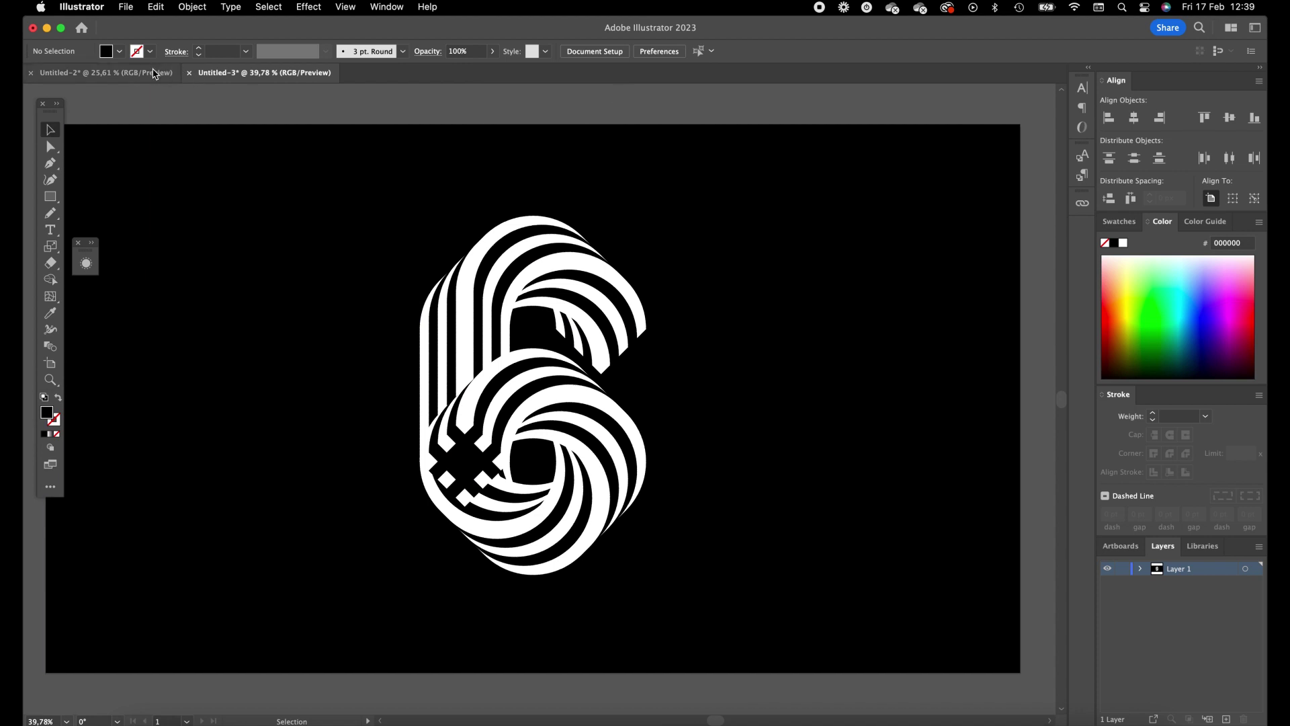
- Examine the shaded reference 6 in the Untitled-2 document and return to Untitled-3
left_click(147, 74)
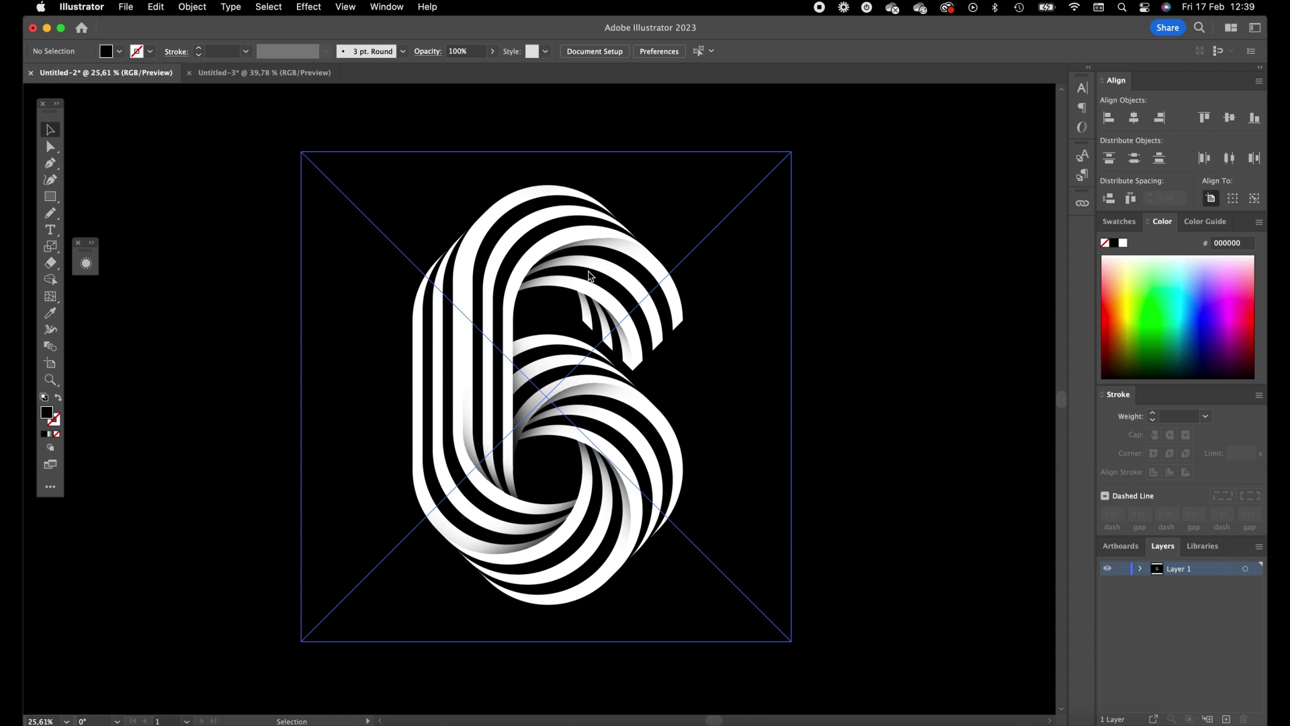
left_click(311, 74)
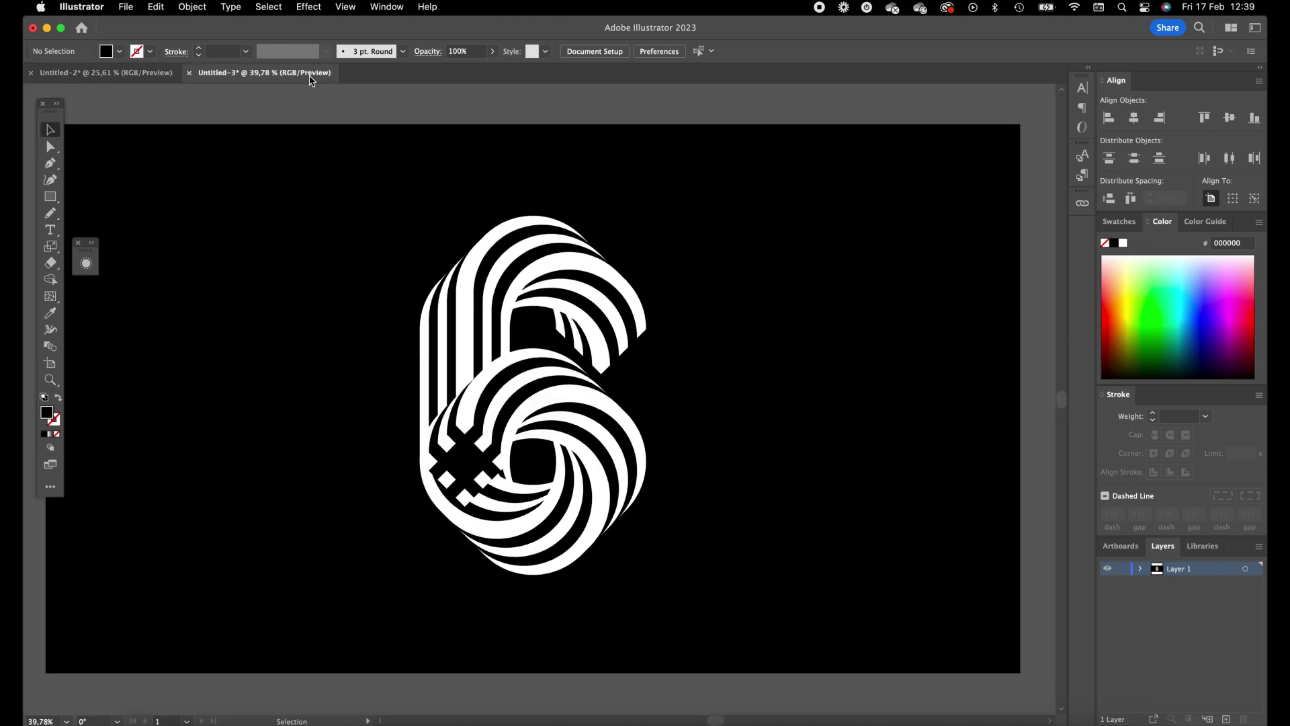